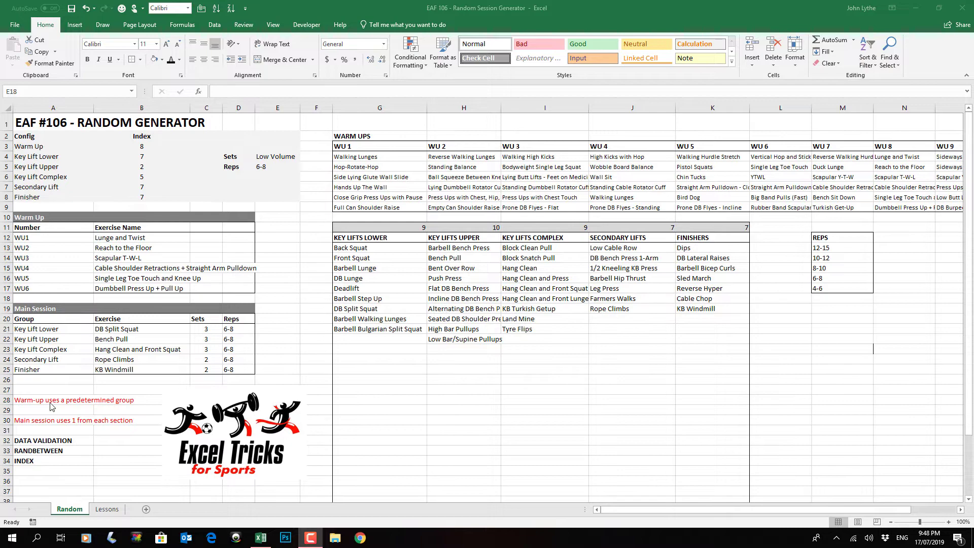
Open the Lessons sheet with the month list, INDEX formula and RANDBETWEEN(1,12) example
{"action": "left_click", "coordinate": [106, 510]}
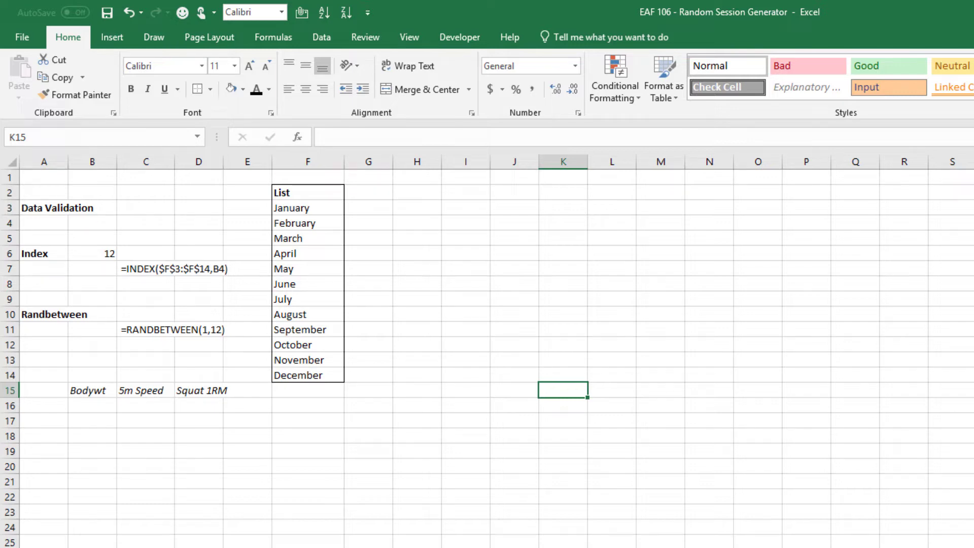
Add a List data validation to C3 with source =$F$3:$F$14
{"action": "left_click", "coordinate": [141, 209]}
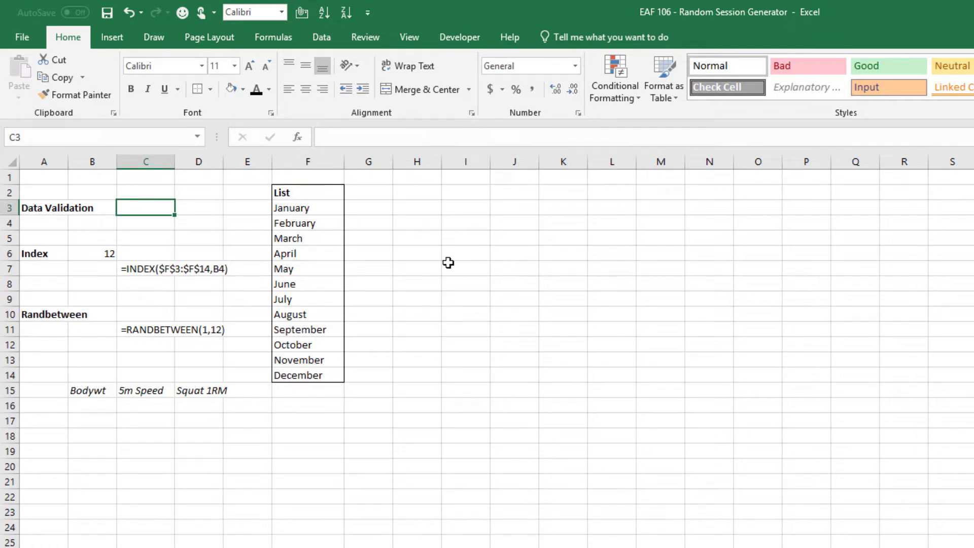
{"action": "left_click", "coordinate": [314, 37]}
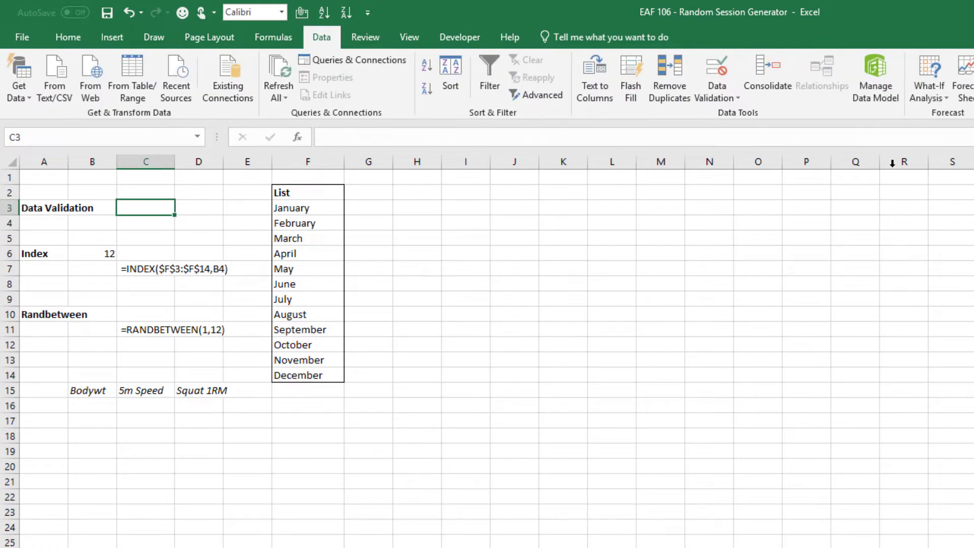
{"action": "left_click", "coordinate": [719, 98]}
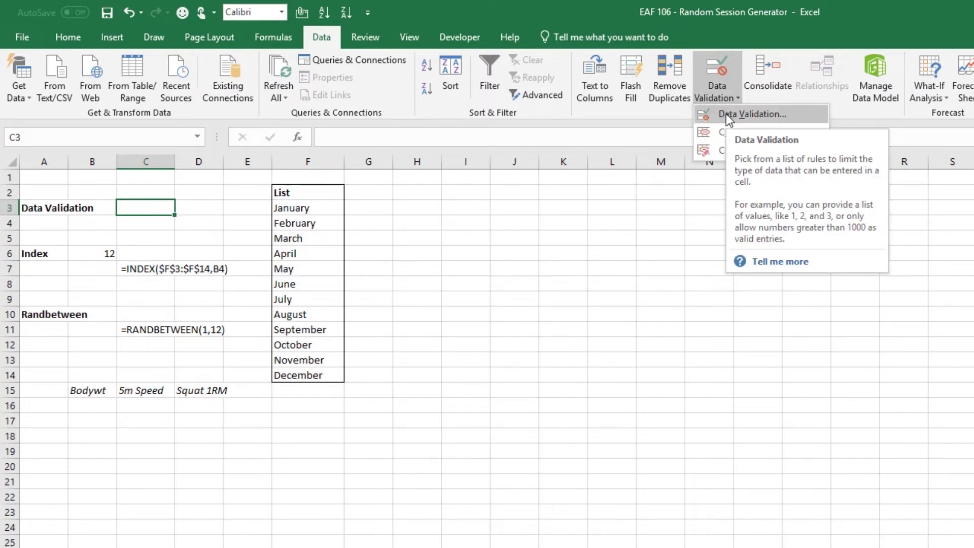
{"action": "left_click", "coordinate": [730, 116]}
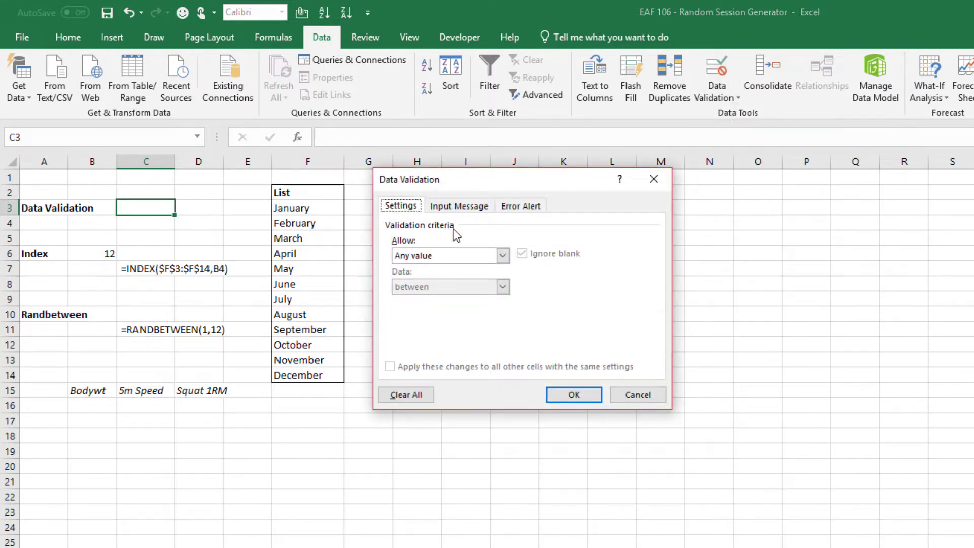
{"action": "left_click", "coordinate": [461, 256]}
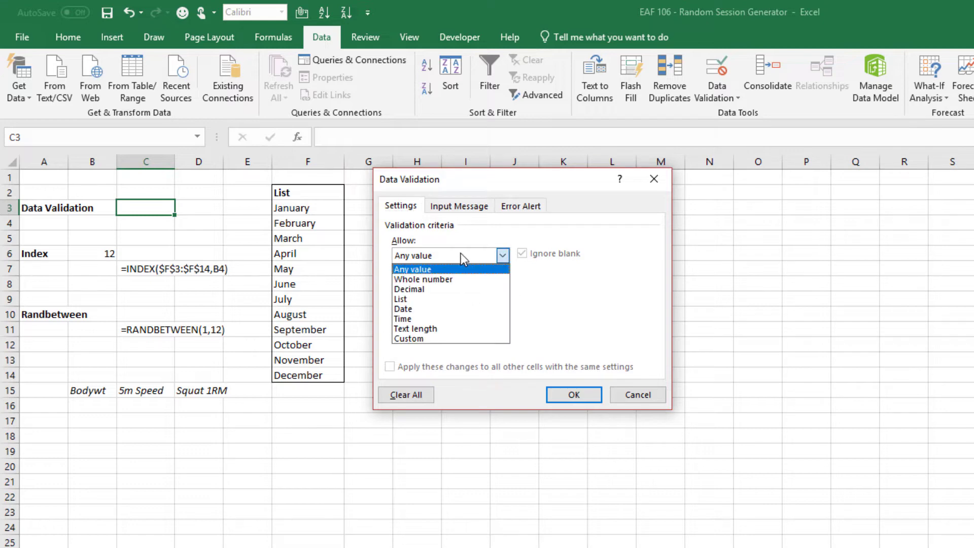
{"action": "left_click", "coordinate": [417, 298]}
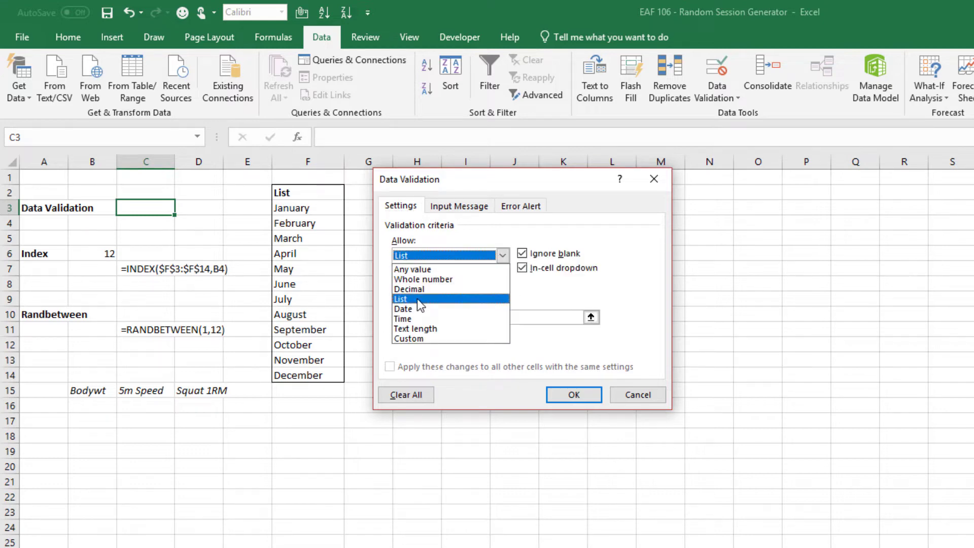
{"action": "left_click", "coordinate": [591, 318]}
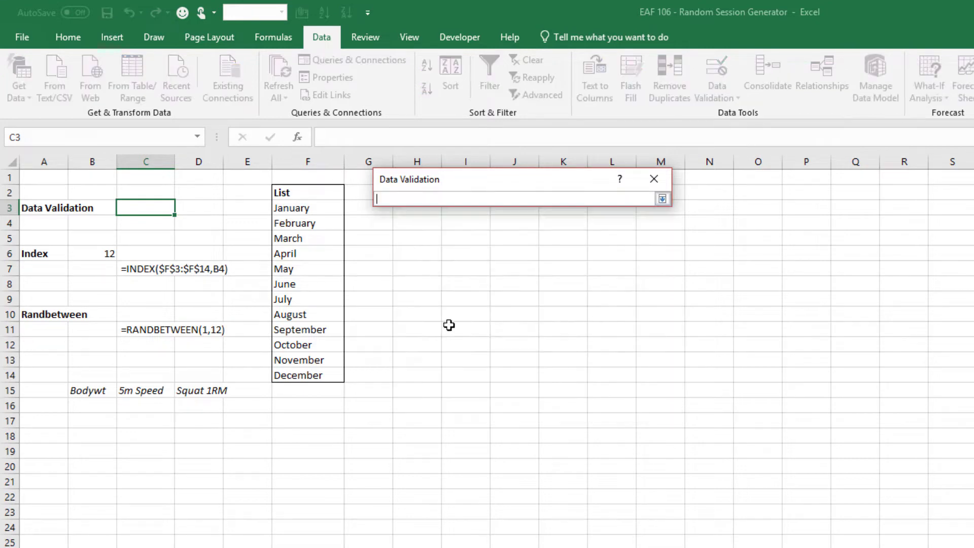
{"action": "left_click_drag", "start_coordinate": [296, 210], "coordinate": [294, 376]}
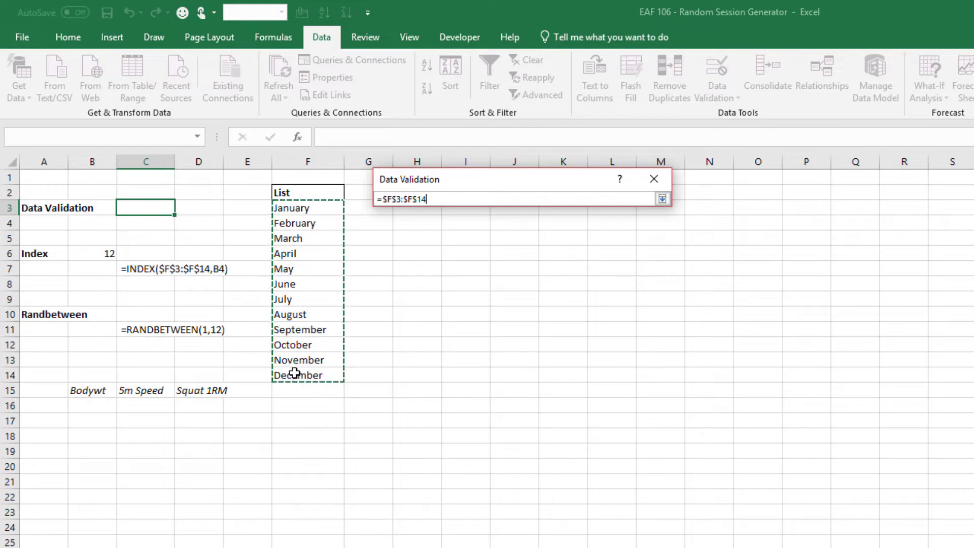
{"action": "left_click", "coordinate": [662, 199]}
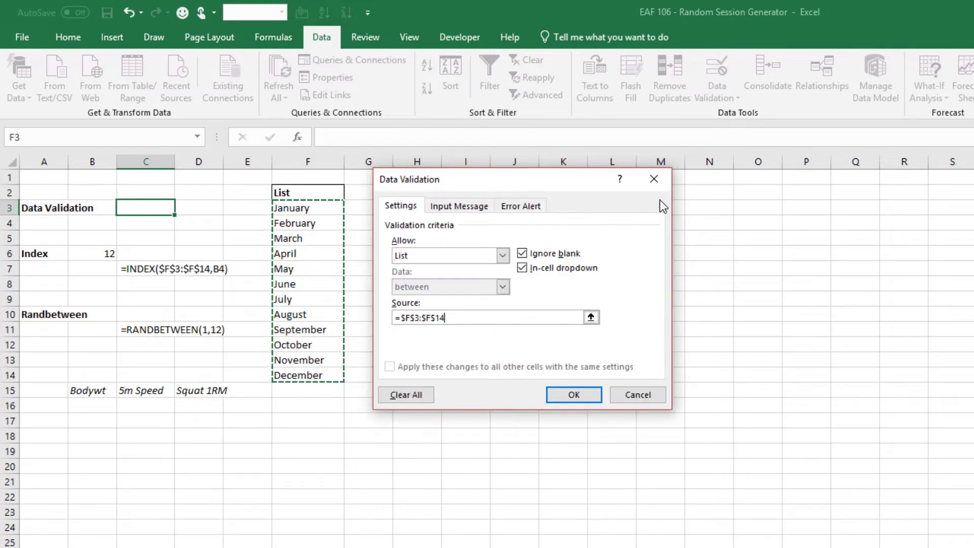
{"action": "left_click", "coordinate": [575, 397]}
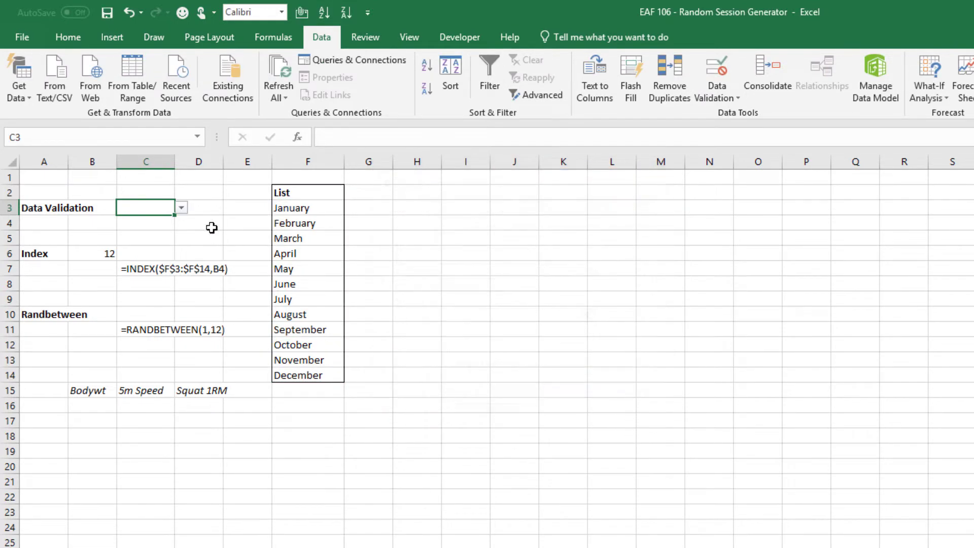
Pick March, then September, from C3's month dropdown
{"action": "left_click", "coordinate": [182, 208]}
{"action": "left_click", "coordinate": [154, 242]}
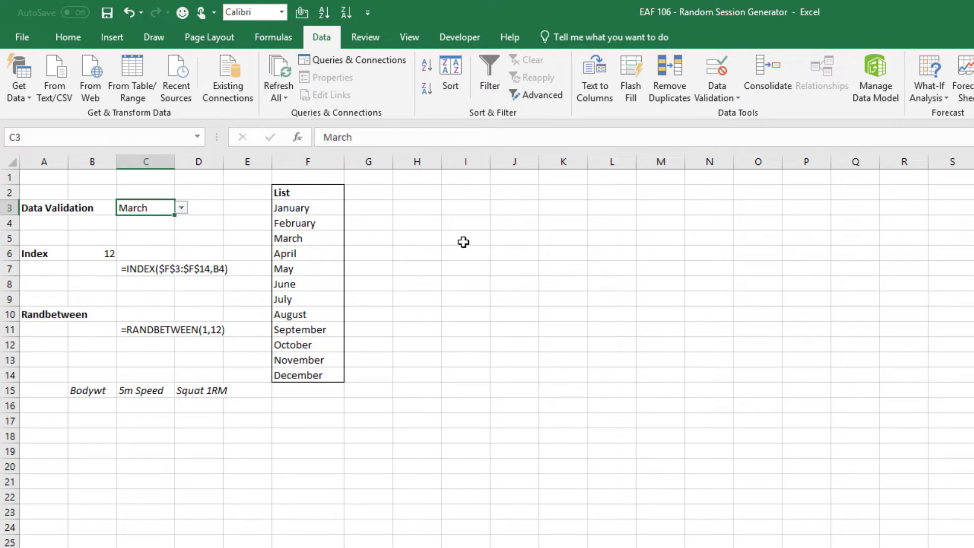
{"action": "left_click", "coordinate": [181, 208]}
{"action": "left_click", "coordinate": [147, 278]}
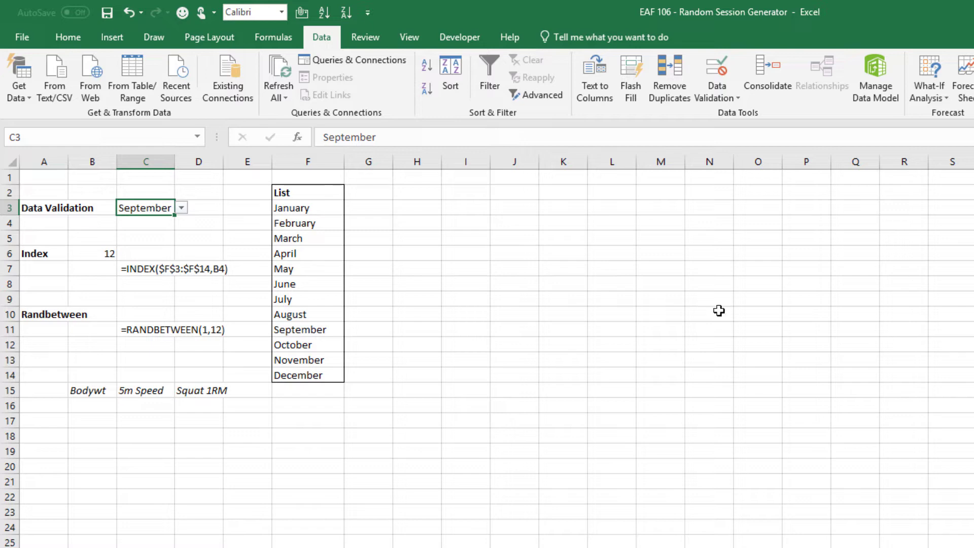
{"action": "key", "text": "Down"}
{"action": "key", "text": "Down"}
{"action": "key", "text": "Down"}
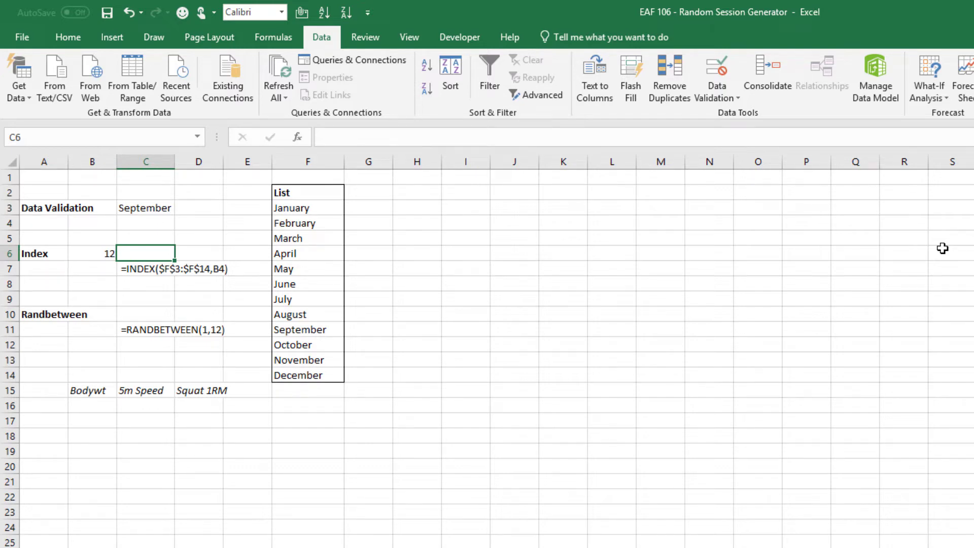
{"action": "left_click", "coordinate": [173, 269]}
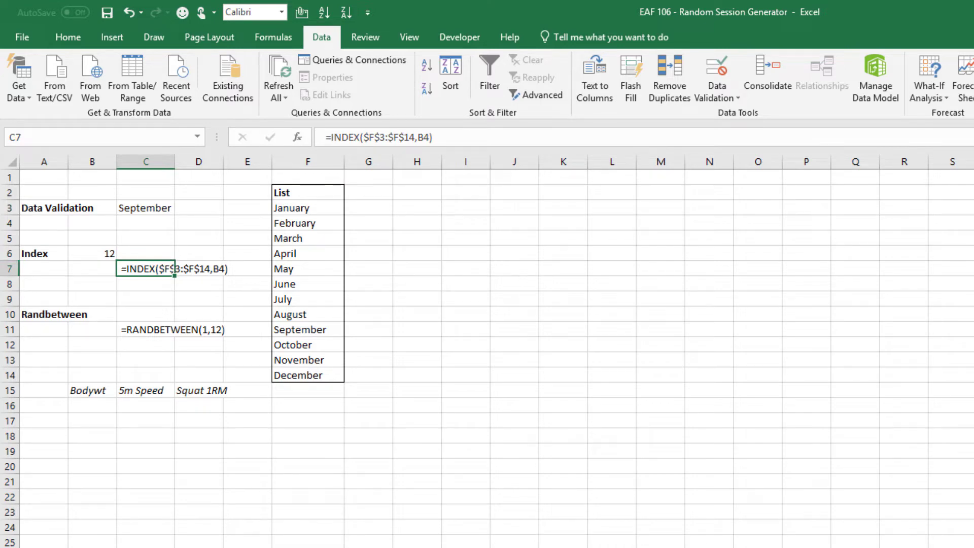
Enter =INDEX($F$3:$F$14,3) in C6 so it shows March
{"action": "left_click", "coordinate": [132, 254]}
{"action": "type", "text": "="}
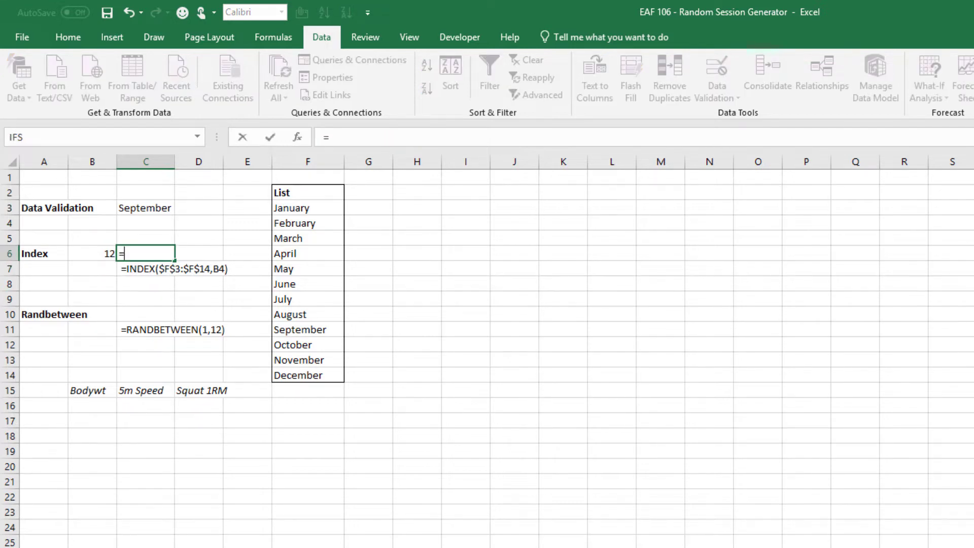
{"action": "type", "text": "INDEX("}
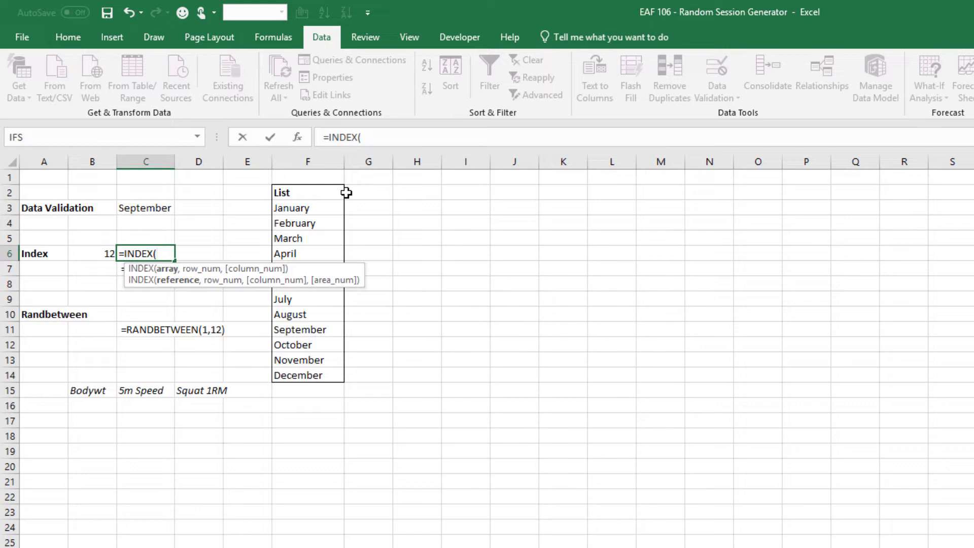
{"action": "left_click_drag", "start_coordinate": [311, 206], "coordinate": [320, 377]}
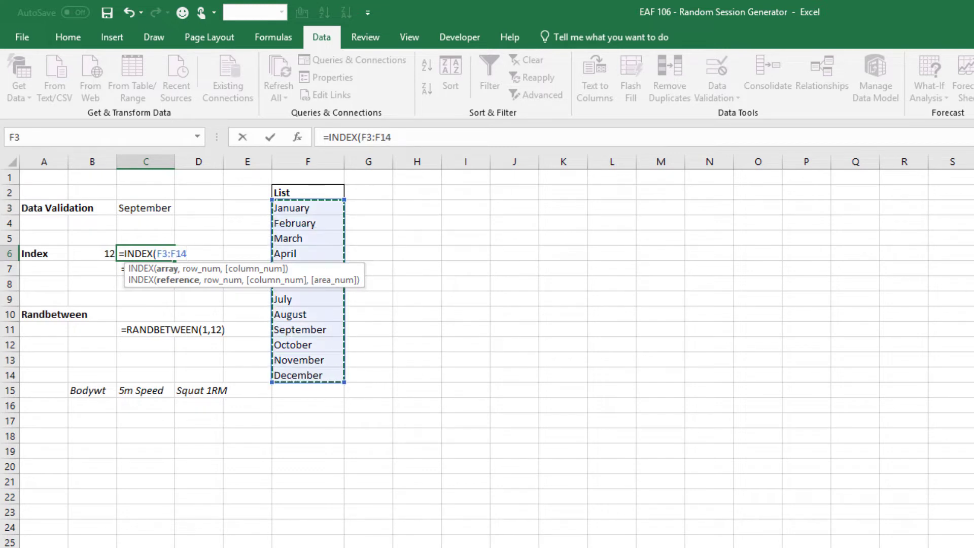
{"action": "key", "text": "F4"}
{"action": "type", "text": ","}
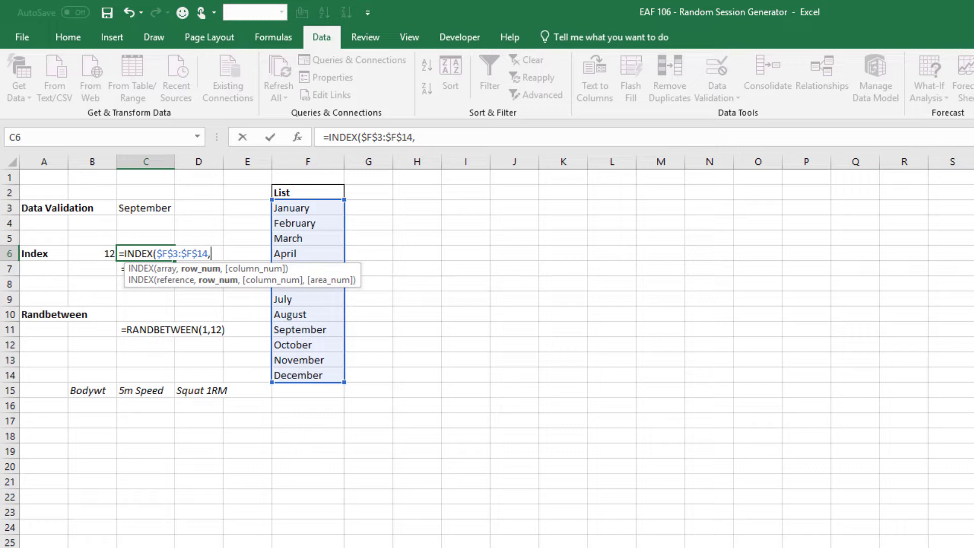
{"action": "type", "text": "3)"}
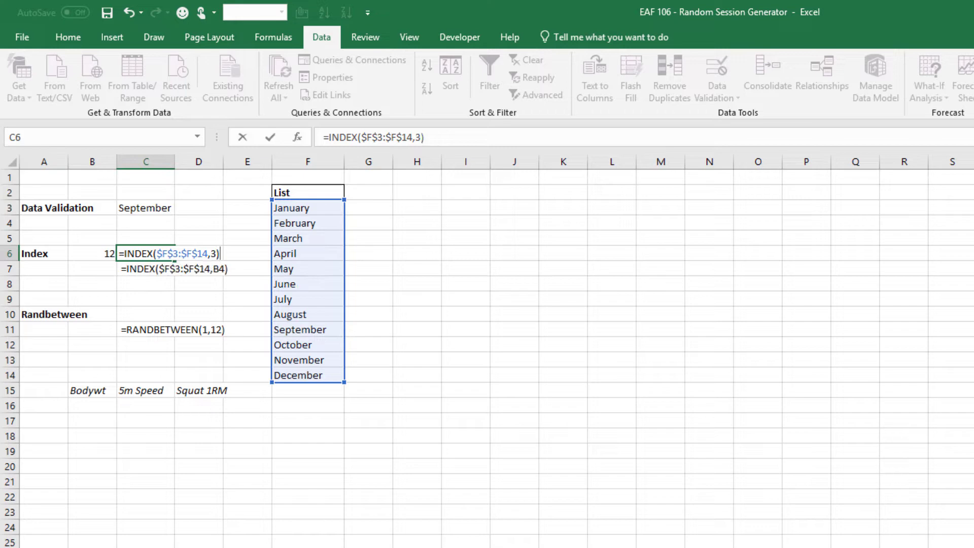
{"action": "key", "text": "Return"}
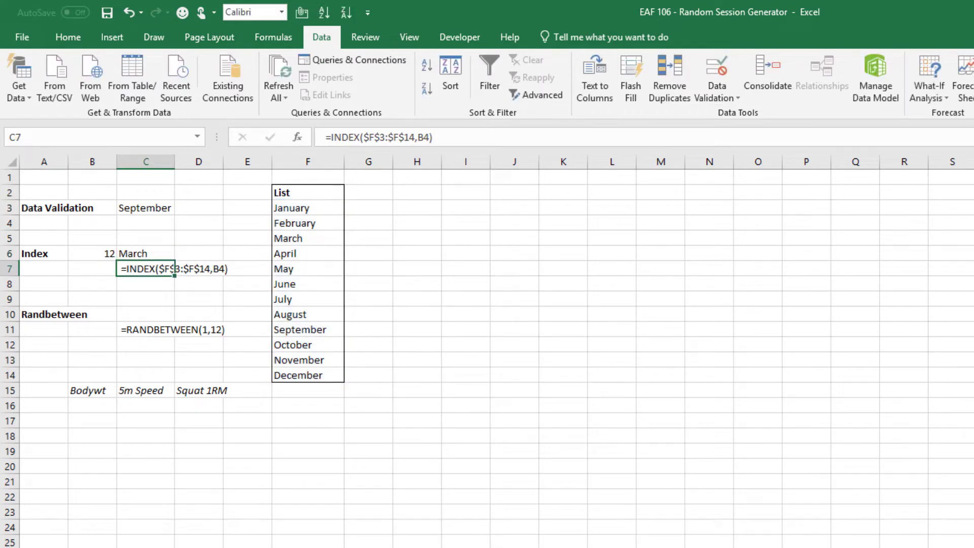
Replace the fixed row number in C6's INDEX formula with a reference to B6
{"action": "key", "text": "Up"}
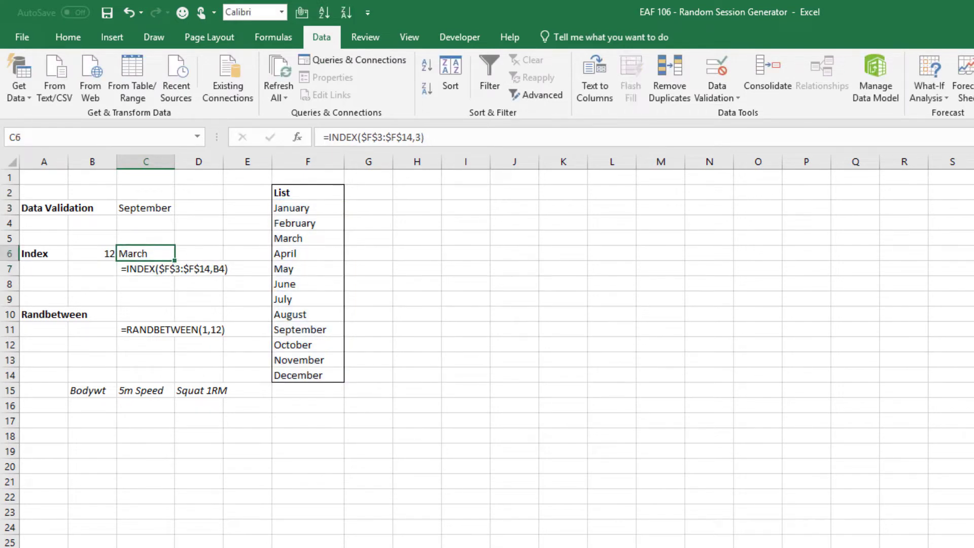
{"action": "left_click", "coordinate": [421, 137]}
{"action": "key", "text": "BackSpace"}
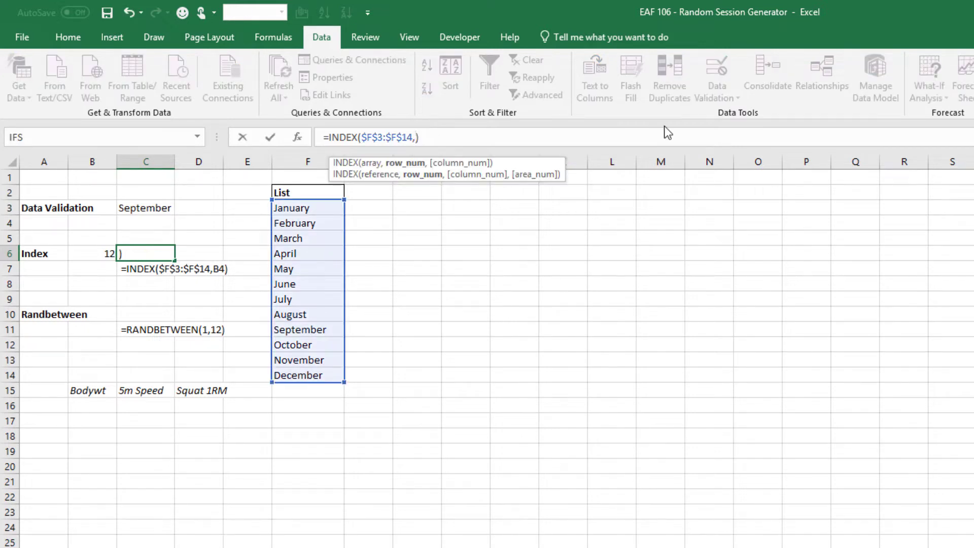
{"action": "left_click", "coordinate": [102, 255]}
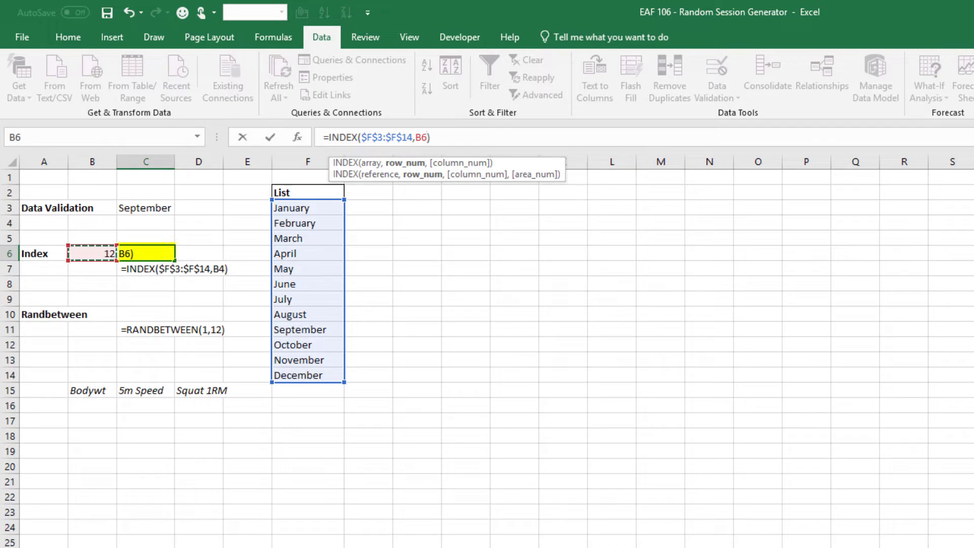
{"action": "key", "text": "Return"}
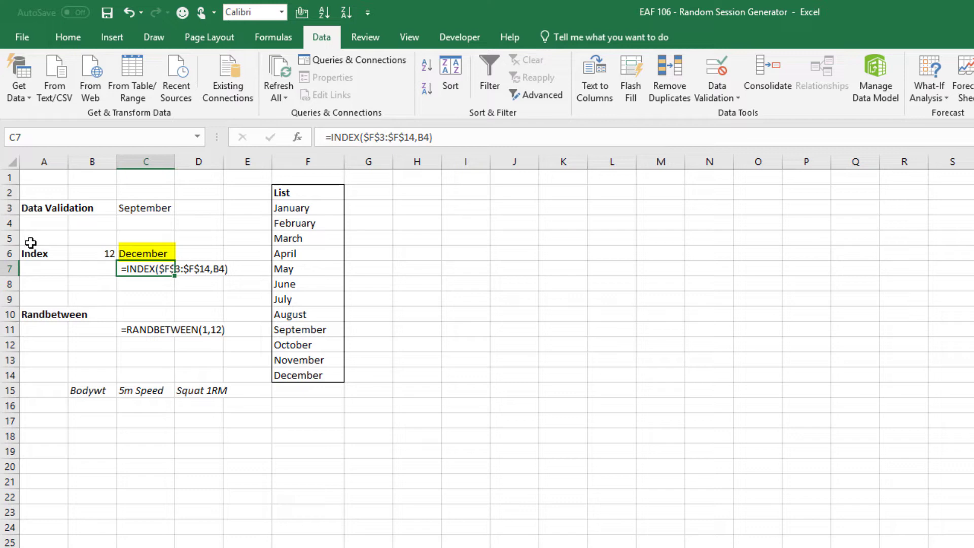
Try index values 7, 2 and finally 10 in B6, giving July, February, October
{"action": "left_click", "coordinate": [95, 256]}
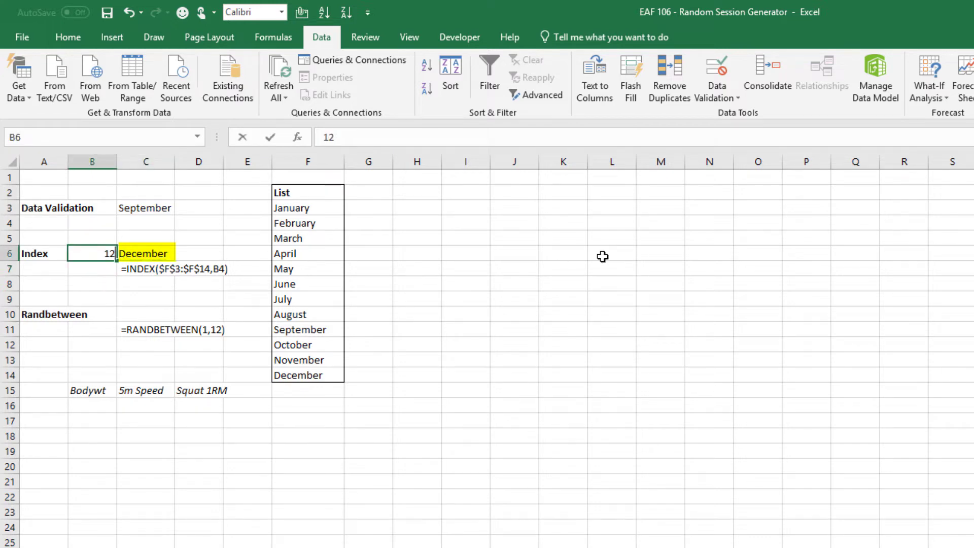
{"action": "type", "text": "7"}
{"action": "key", "text": "Return"}
{"action": "key", "text": "Up"}
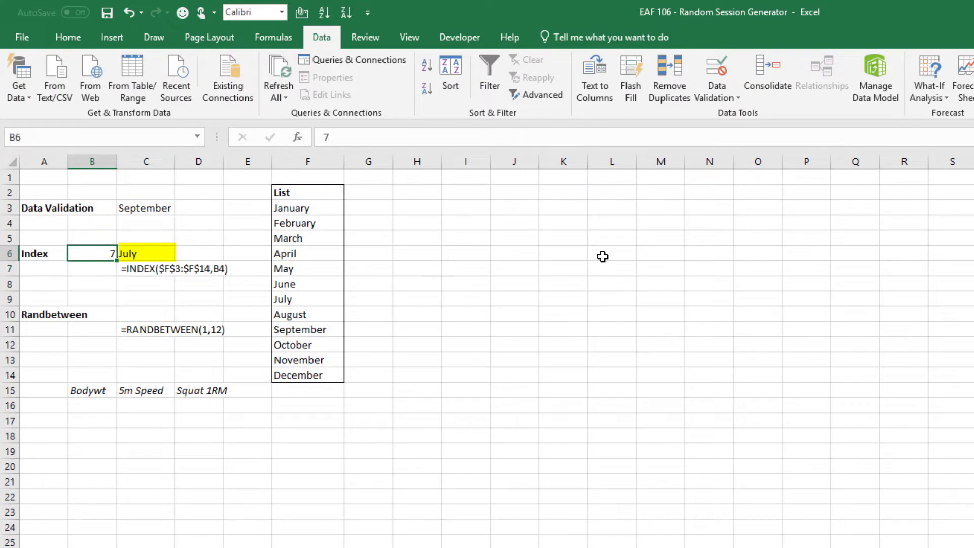
{"action": "type", "text": "2"}
{"action": "key", "text": "Return"}
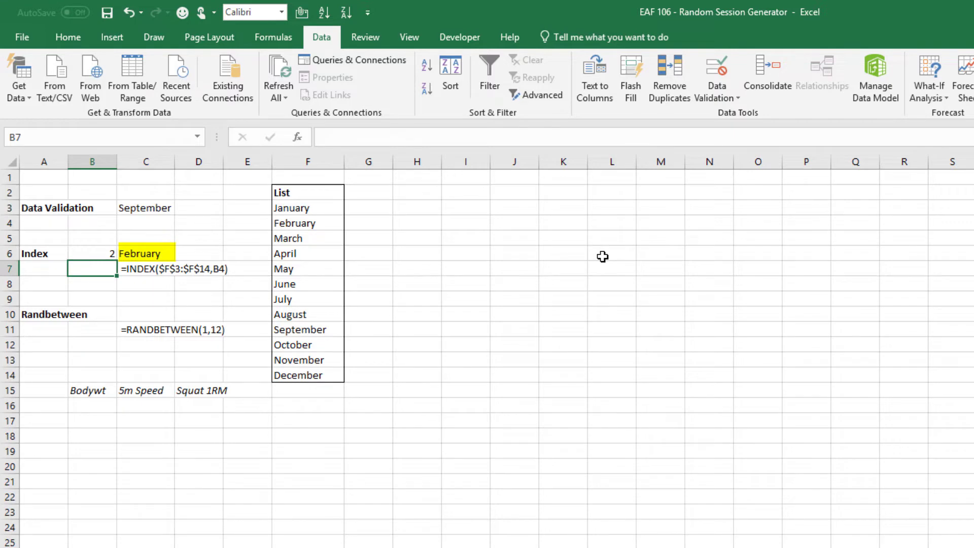
{"action": "key", "text": "Up"}
{"action": "type", "text": "10"}
{"action": "key", "text": "Return"}
Review and recommit C6's =INDEX($F$3:$F$14,B6) formula
{"action": "key", "text": "Up"}
{"action": "key", "text": "Right"}
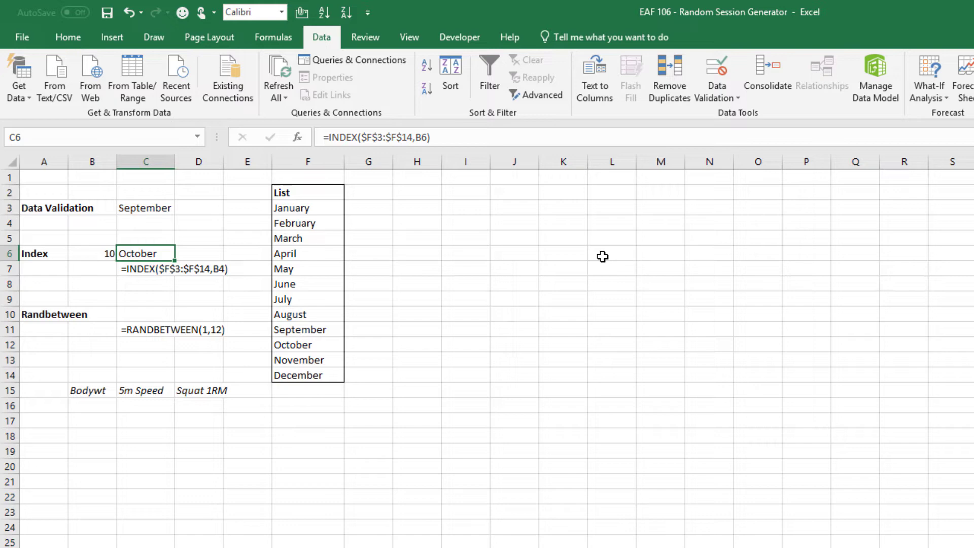
{"action": "left_click", "coordinate": [436, 137]}
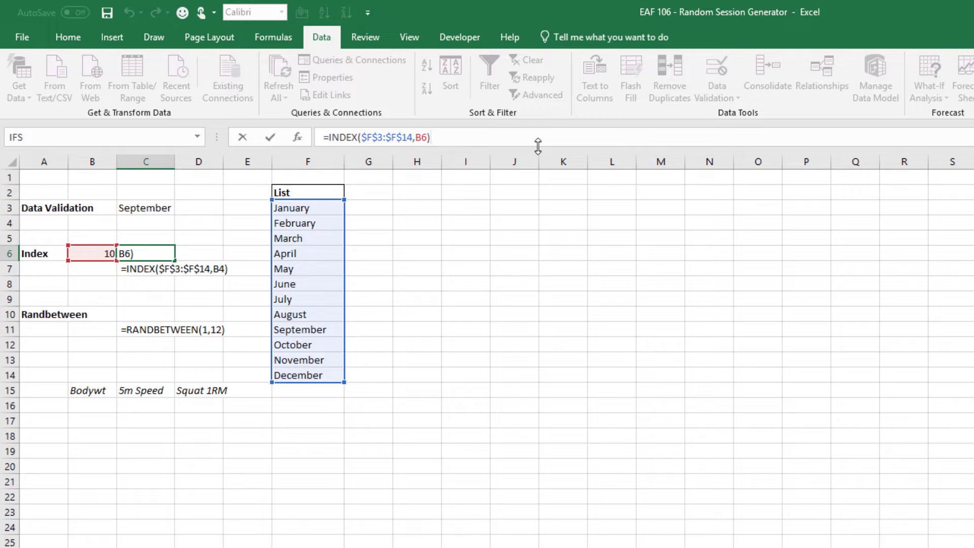
{"action": "key", "text": "Return"}
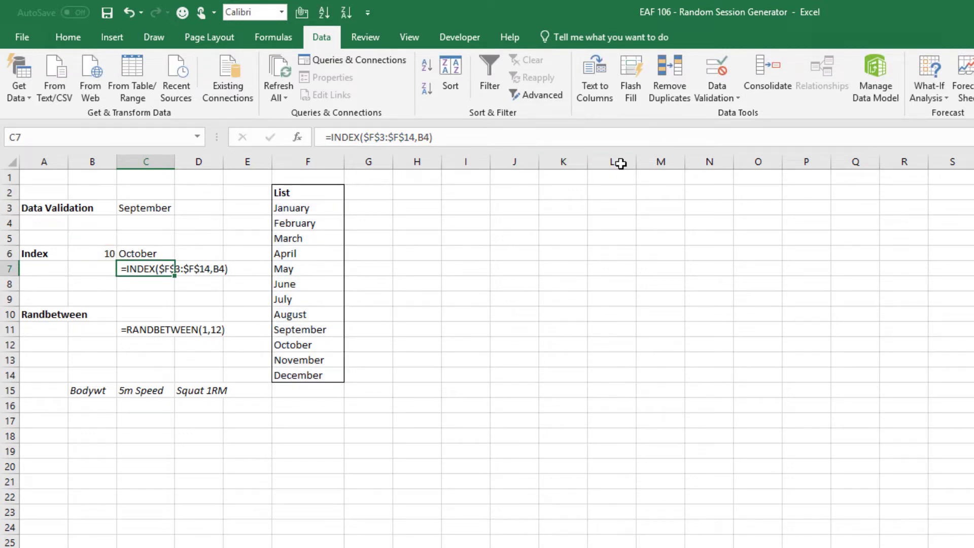
Enter =RANDBETWEEN(1,200) in C12 and recalculate it several times with F9
{"action": "left_click", "coordinate": [142, 330]}
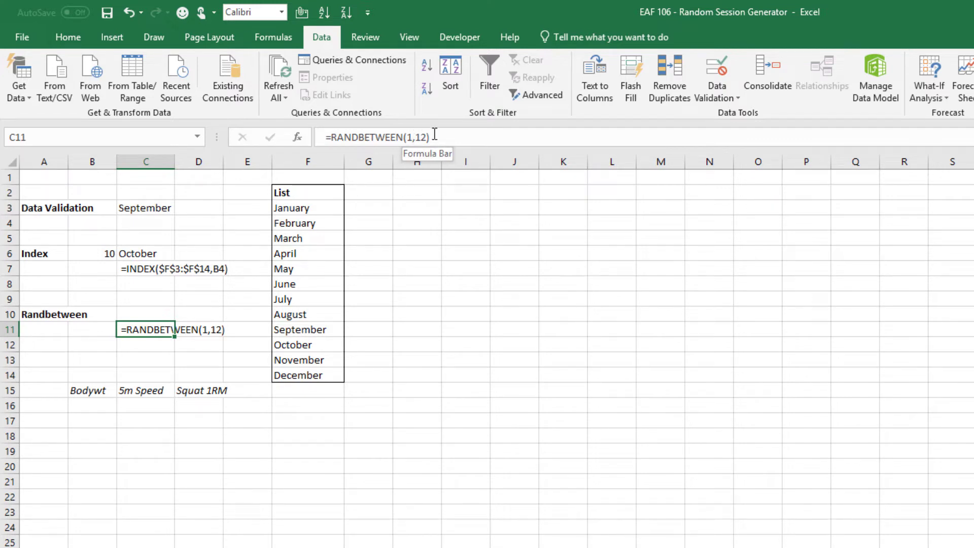
{"action": "left_click", "coordinate": [153, 345]}
{"action": "type", "text": "=RAND"}
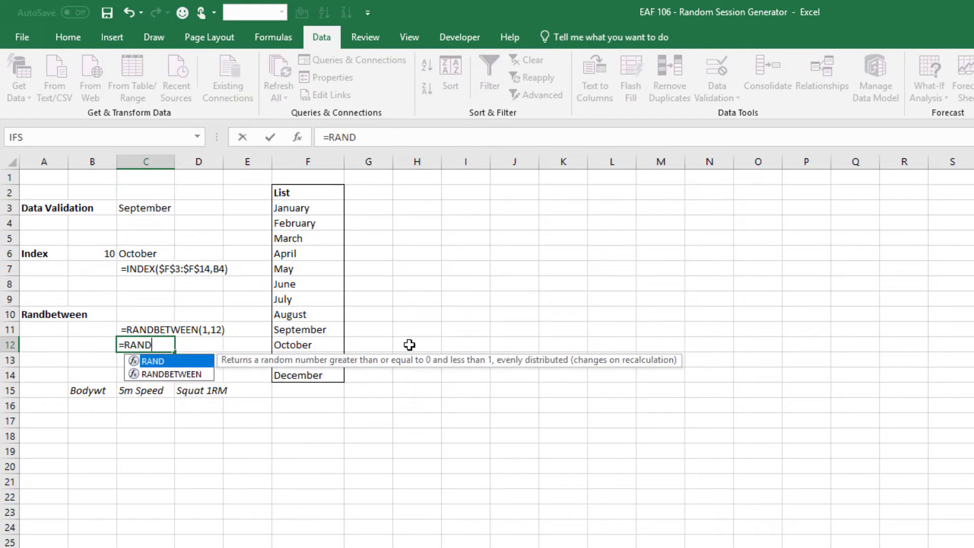
{"action": "key", "text": "Down"}
{"action": "key", "text": "Tab"}
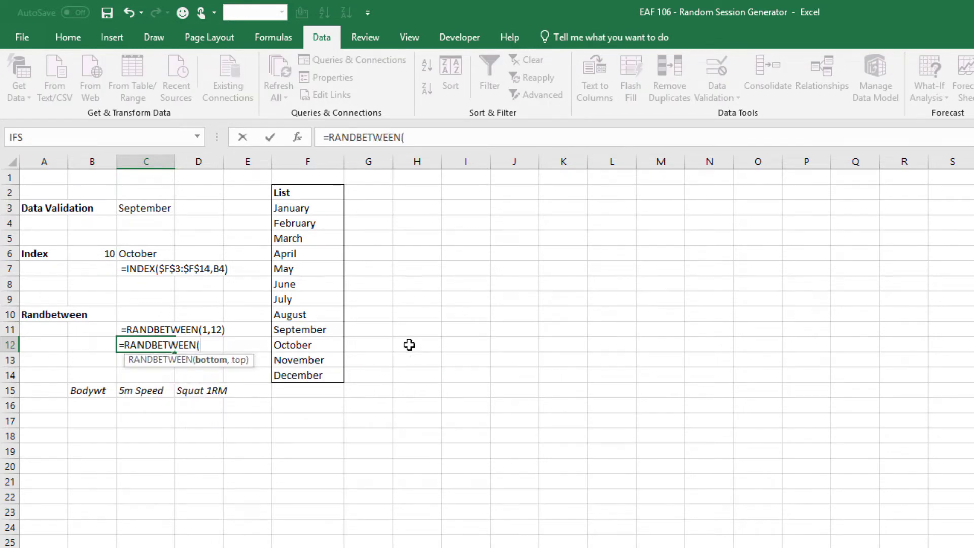
{"action": "type", "text": "1,200)"}
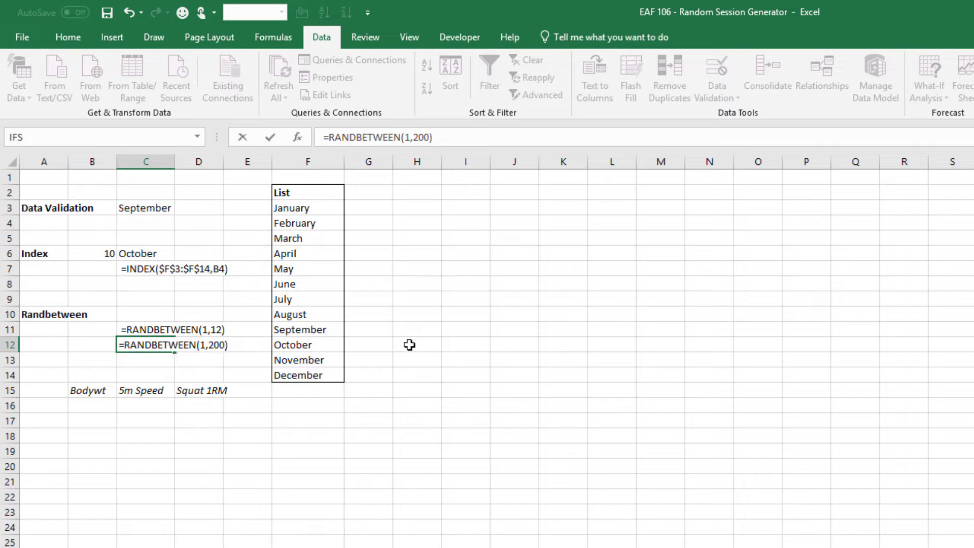
{"action": "key", "text": "Return"}
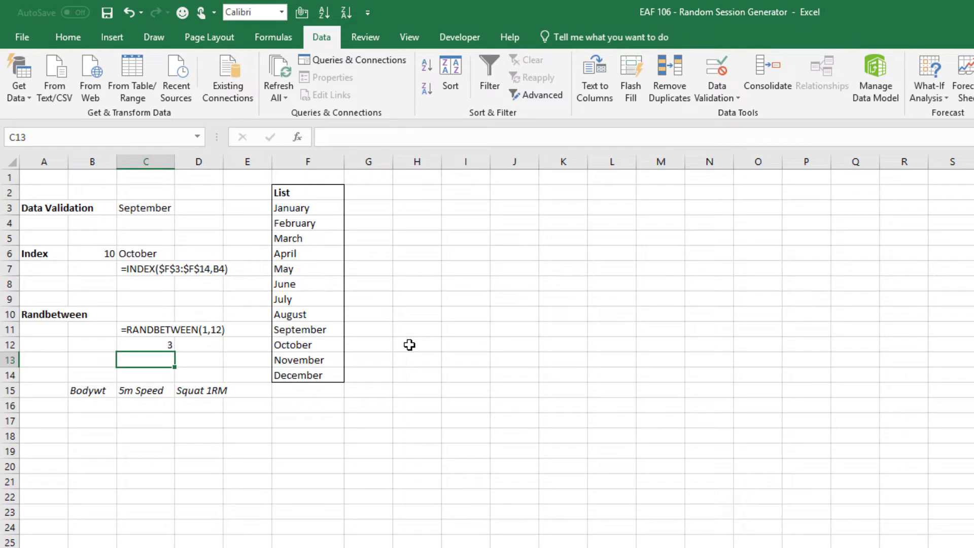
{"action": "key", "text": "F9"}
{"action": "key", "text": "F9"}
{"action": "key", "text": "F9"}
{"action": "key", "text": "F9"}
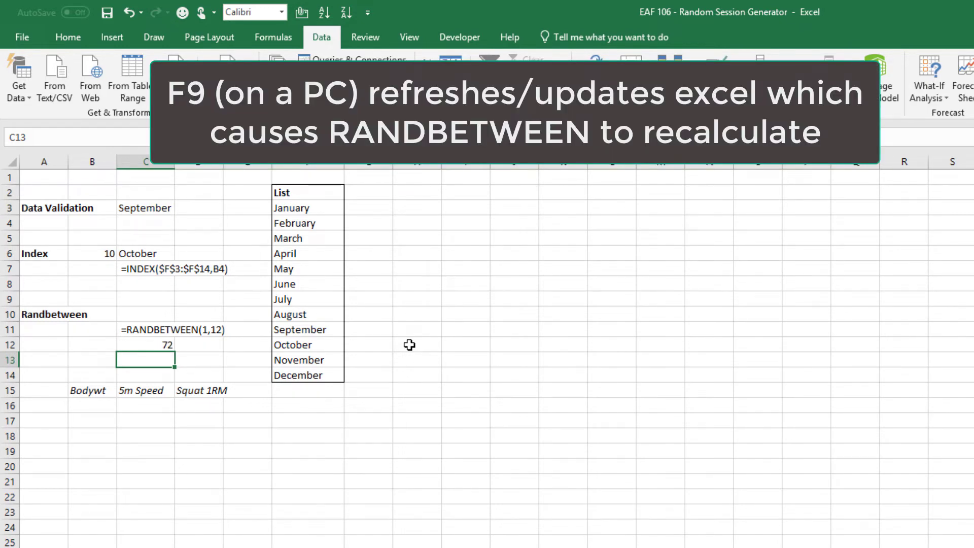
{"action": "key", "text": "F9"}
{"action": "key", "text": "F9"}
{"action": "key", "text": "F9"}
{"action": "key", "text": "F9"}
{"action": "key", "text": "F9"}
{"action": "key", "text": "F9"}
{"action": "key", "text": "F9"}
{"action": "key", "text": "F9"}
{"action": "key", "text": "F9"}
{"action": "key", "text": "F9"}
{"action": "key", "text": "F9"}
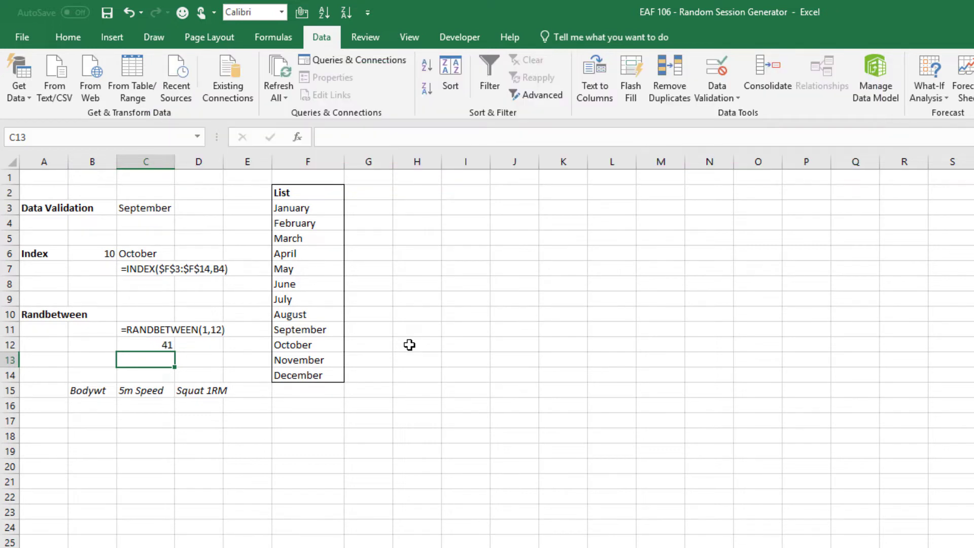
{"action": "key", "text": "F9"}
{"action": "key", "text": "F9"}
{"action": "key", "text": "F9"}
{"action": "key", "text": "F9"}
{"action": "key", "text": "F9"}
Move the formula to C10, change it to =RANDBETWEEN(1,12), and reroll it
{"action": "key", "text": "Up"}
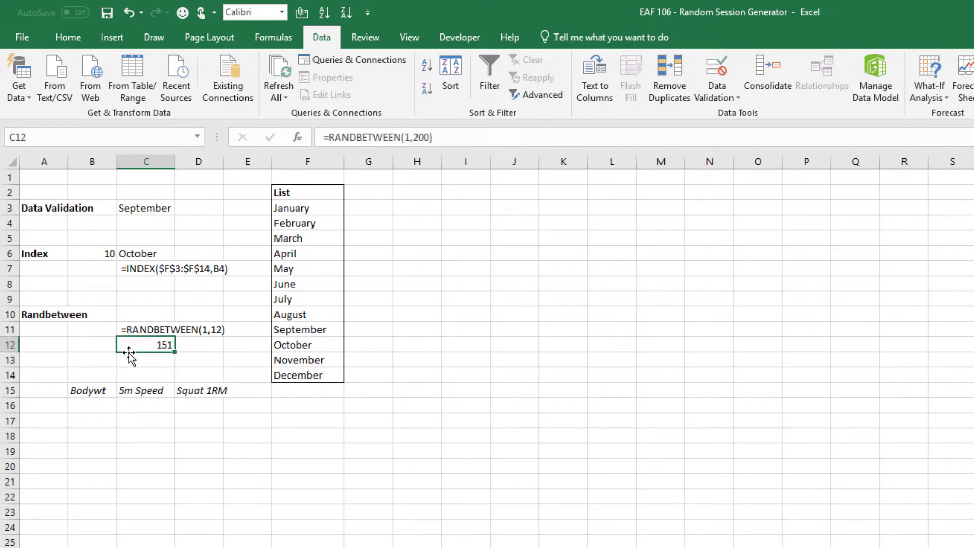
{"action": "left_click_drag", "start_coordinate": [130, 354], "coordinate": [128, 318]}
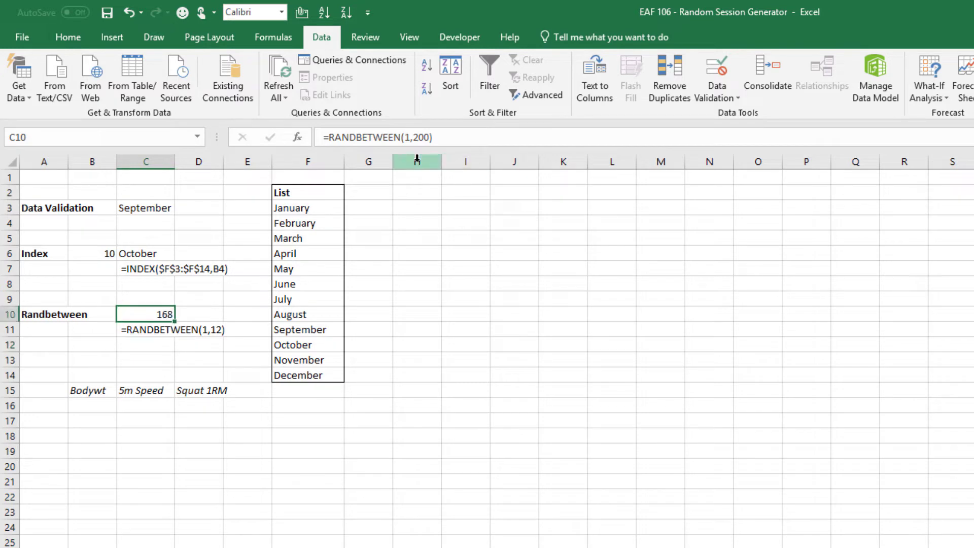
{"action": "left_click", "coordinate": [426, 137]}
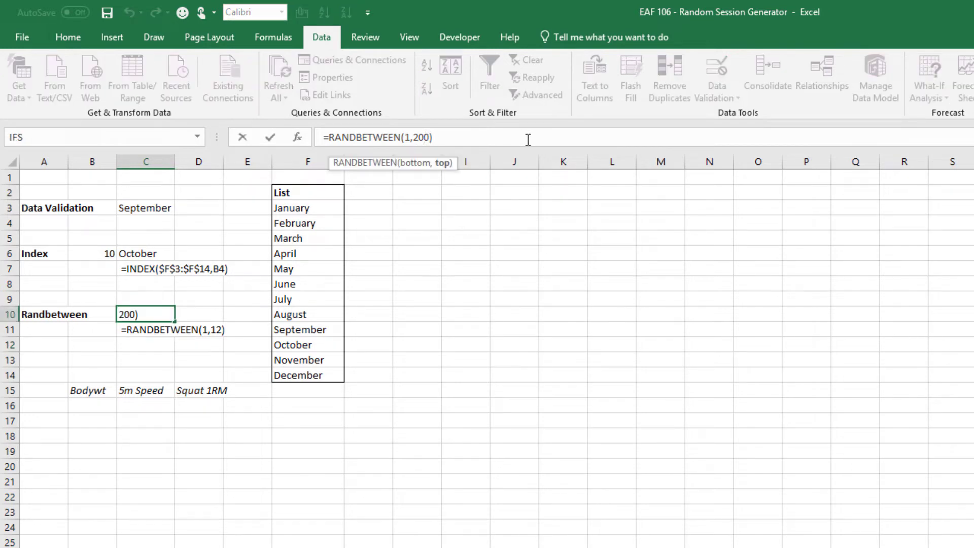
{"action": "key", "text": "BackSpace"}
{"action": "key", "text": "BackSpace"}
{"action": "key", "text": "BackSpace"}
{"action": "type", "text": "12"}
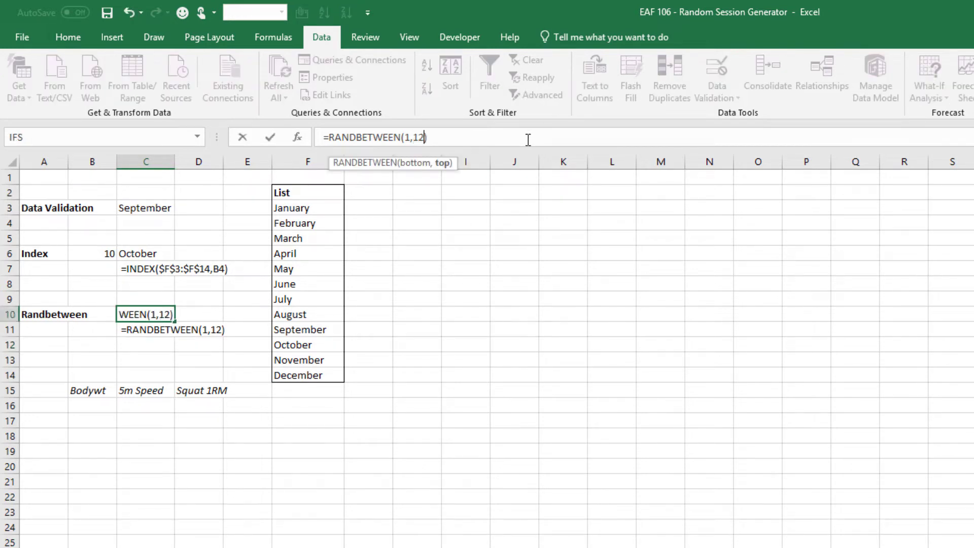
{"action": "key", "text": "Return"}
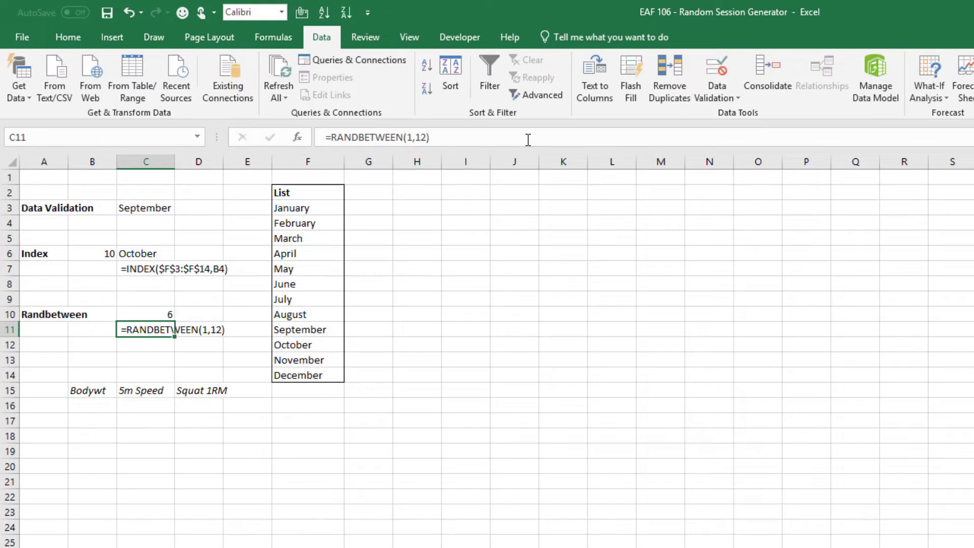
{"action": "left_click", "coordinate": [145, 312]}
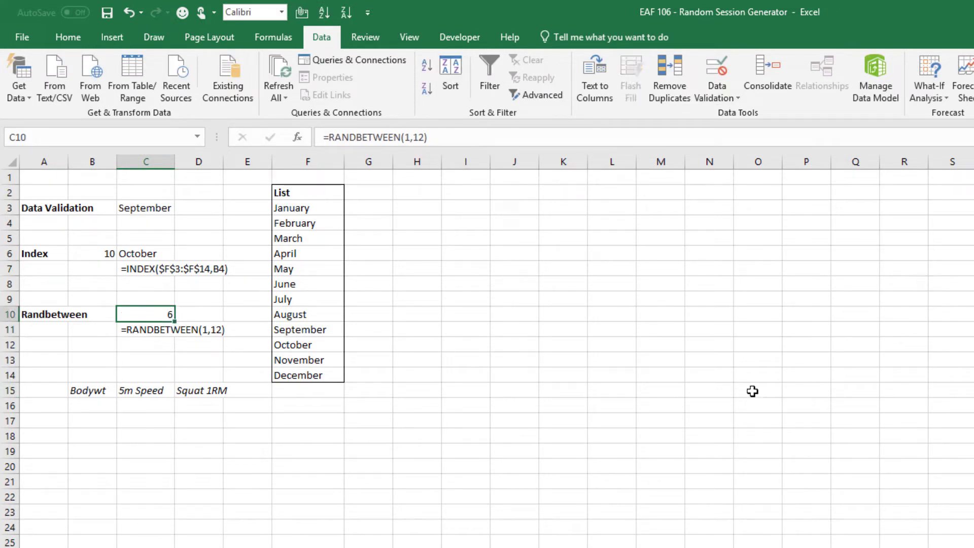
{"action": "key", "text": "F9"}
{"action": "key", "text": "F9"}
{"action": "key", "text": "F9"}
{"action": "key", "text": "F9"}
{"action": "key", "text": "F9"}
{"action": "key", "text": "F9"}
{"action": "key", "text": "F9"}
{"action": "key", "text": "Down"}
{"action": "key", "text": "Down"}
Enter =INDEX($F$3:$F$14,C10) in C12 and reroll with F9 to see random months
{"action": "type", "text": "=INDEX"}
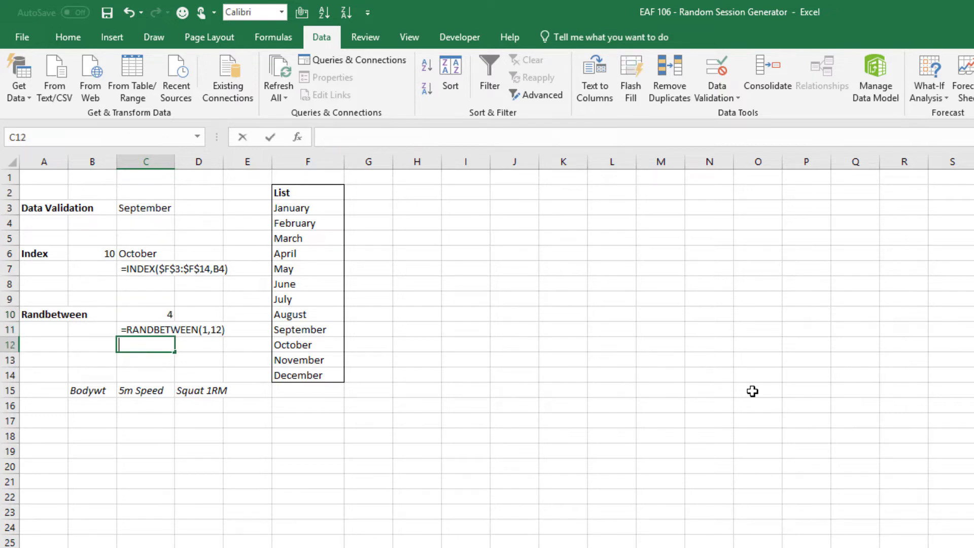
{"action": "type", "text": "("}
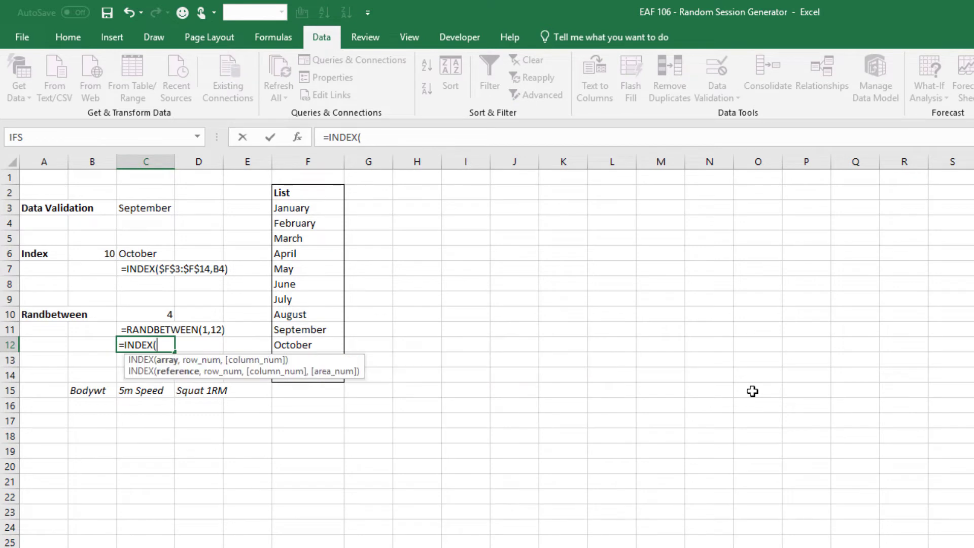
{"action": "left_click_drag", "start_coordinate": [304, 209], "coordinate": [309, 379]}
{"action": "key", "text": "F4"}
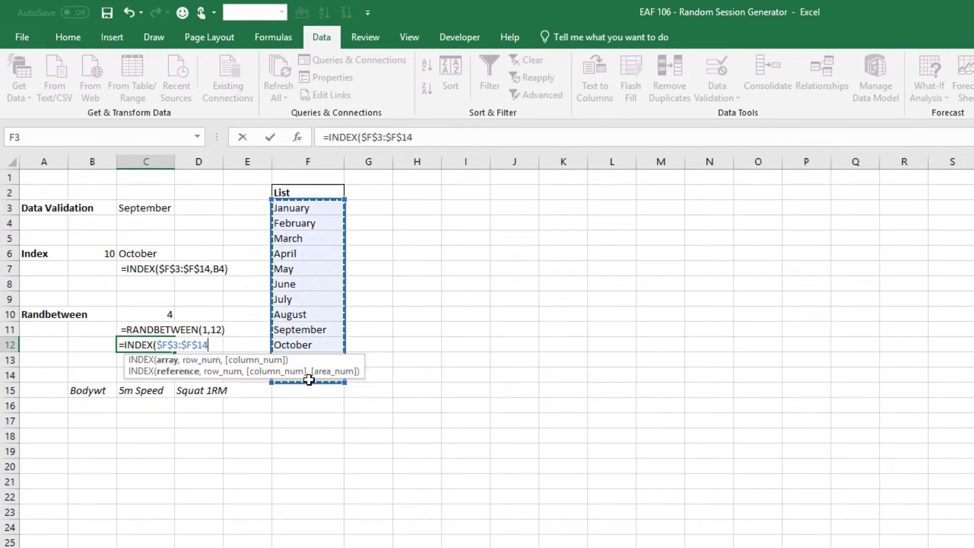
{"action": "type", "text": ","}
{"action": "left_click", "coordinate": [159, 312]}
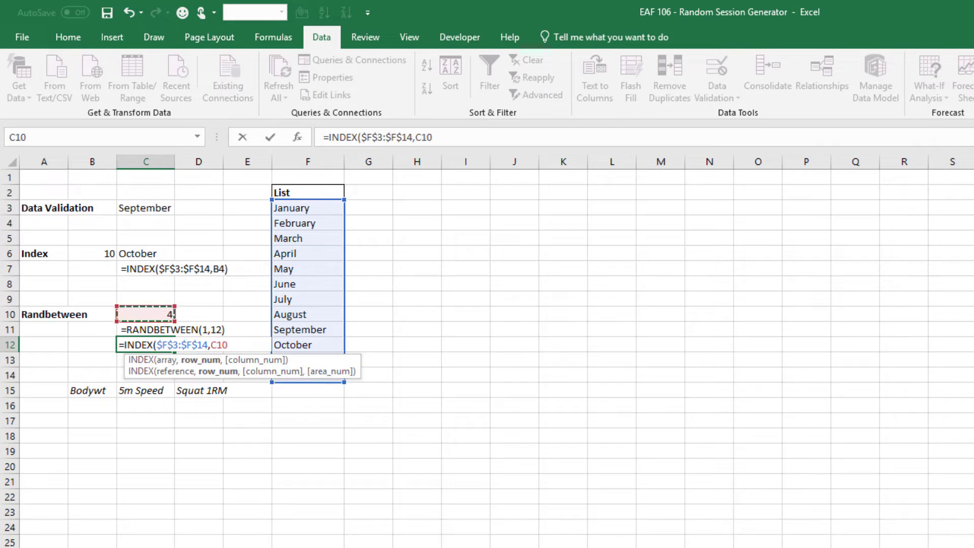
{"action": "type", "text": ")"}
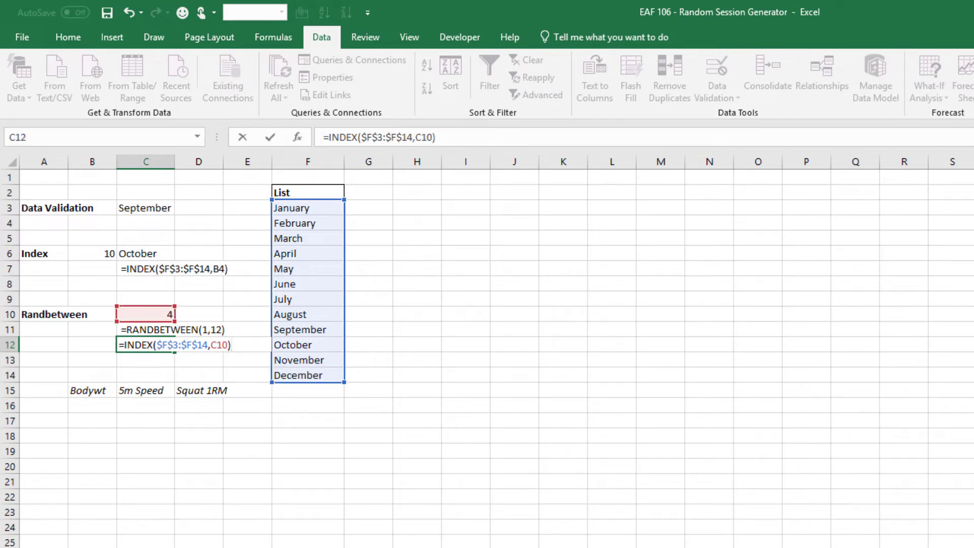
{"action": "key", "text": "Return"}
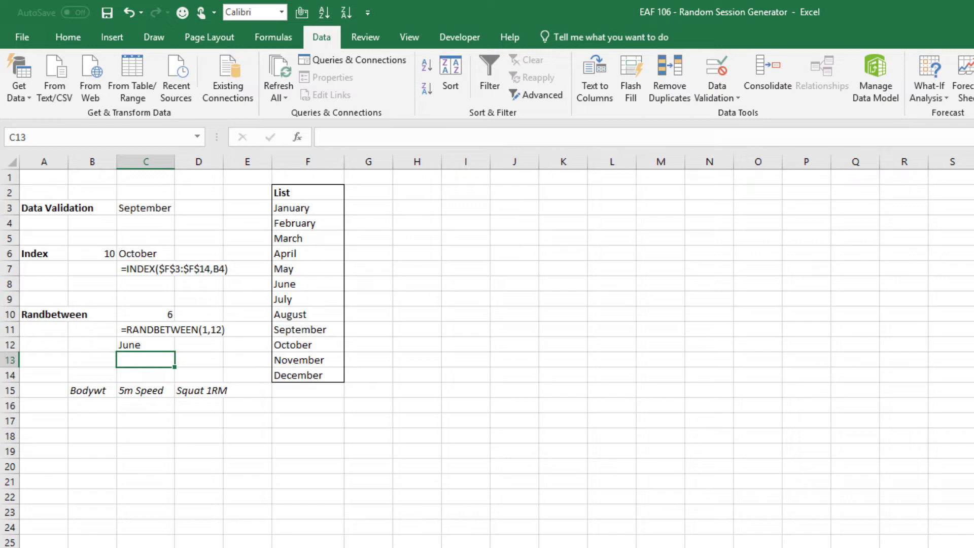
{"action": "key", "text": "F9"}
{"action": "key", "text": "F9"}
{"action": "key", "text": "F9"}
{"action": "key", "text": "F9"}
{"action": "key", "text": "F9"}
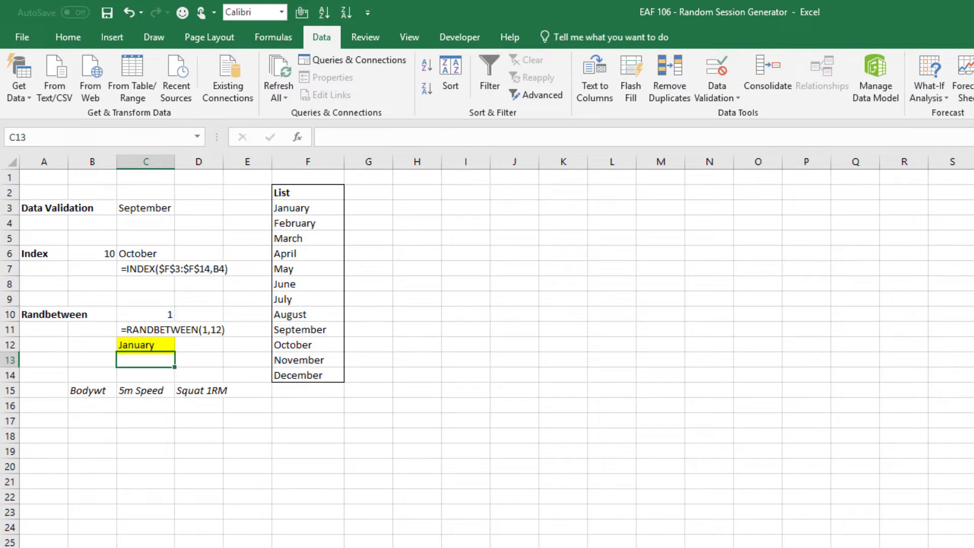
{"action": "key", "text": "F9"}
{"action": "key", "text": "F9"}
{"action": "key", "text": "F9"}
{"action": "key", "text": "F9"}
{"action": "key", "text": "F9"}
{"action": "key", "text": "F9"}
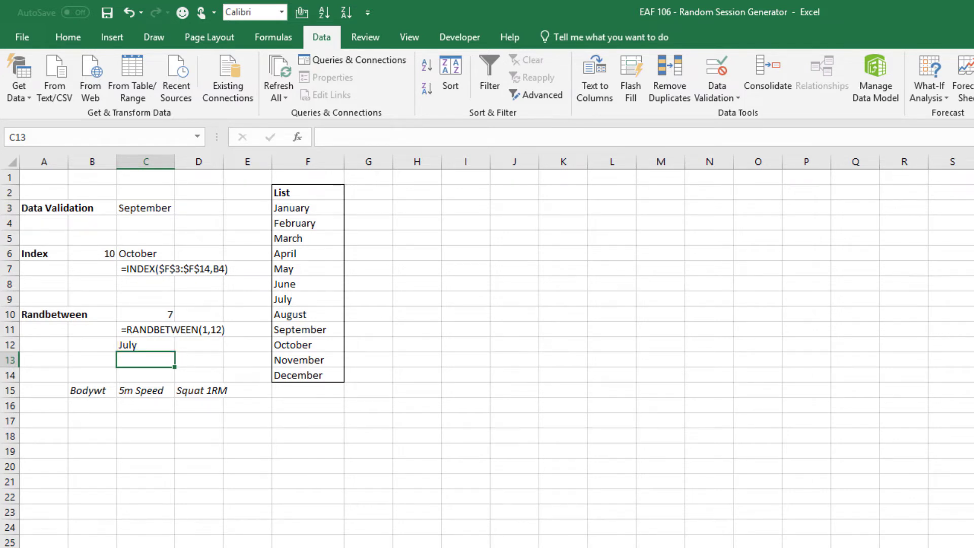
Enter a RANDBETWEEN(800,820) body-weight formula in B16
{"action": "left_click", "coordinate": [99, 406]}
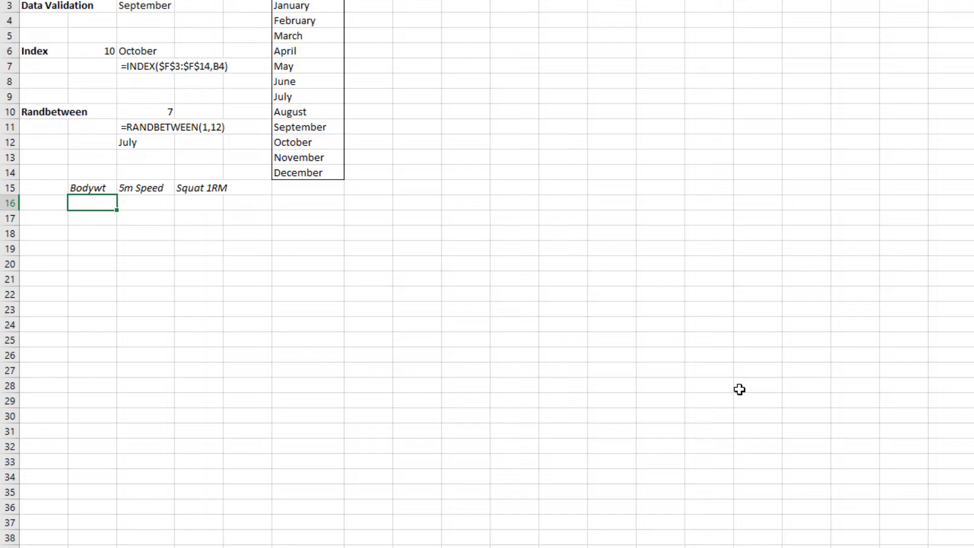
{"action": "type", "text": "=RANDB"}
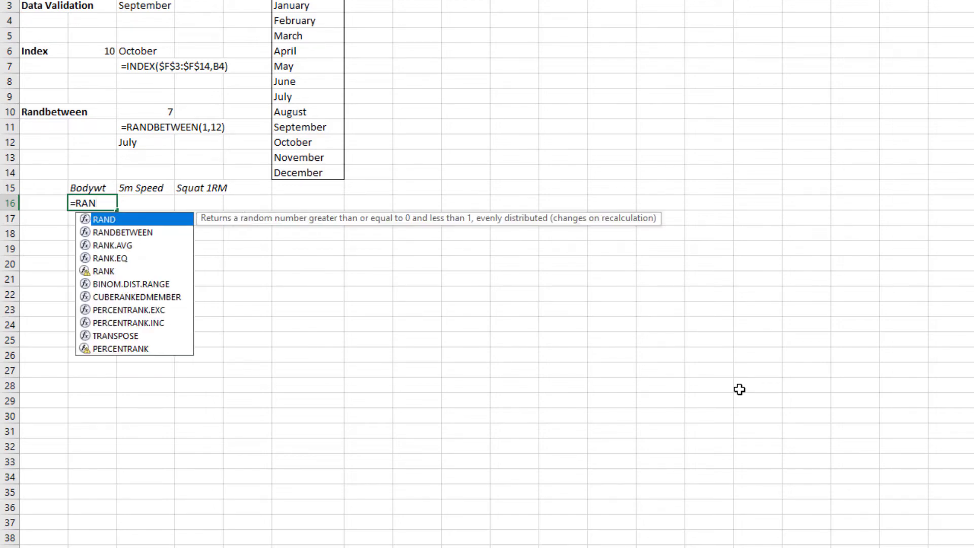
{"action": "key", "text": "Tab"}
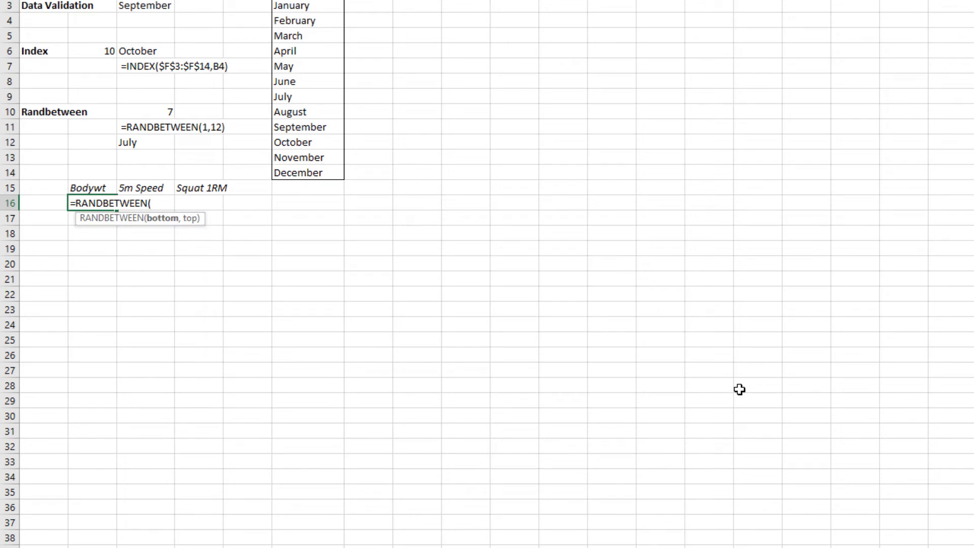
{"action": "type", "text": "800,820)"}
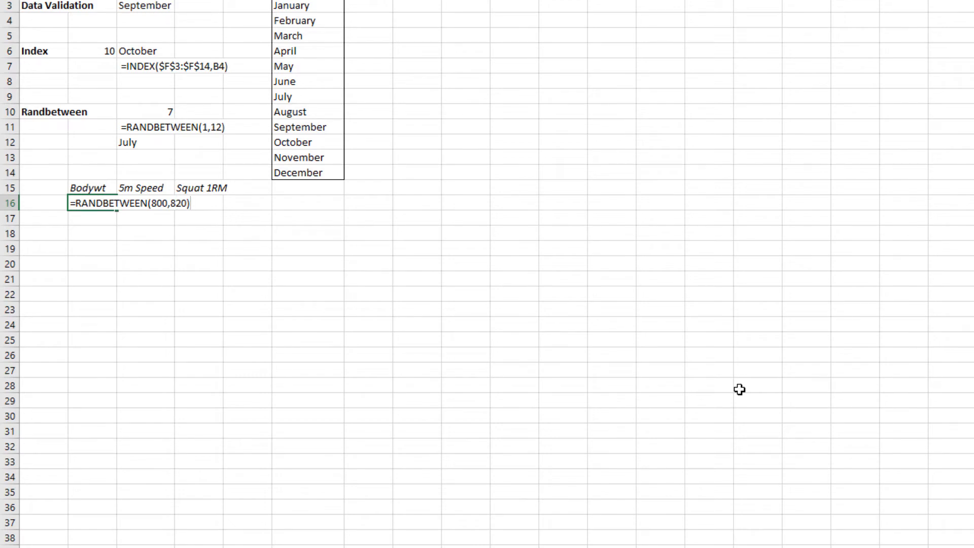
{"action": "key", "text": "Return"}
Adjust B16's formula to show a weight of 81.0 and fill it down to B34
{"action": "key", "text": "Up"}
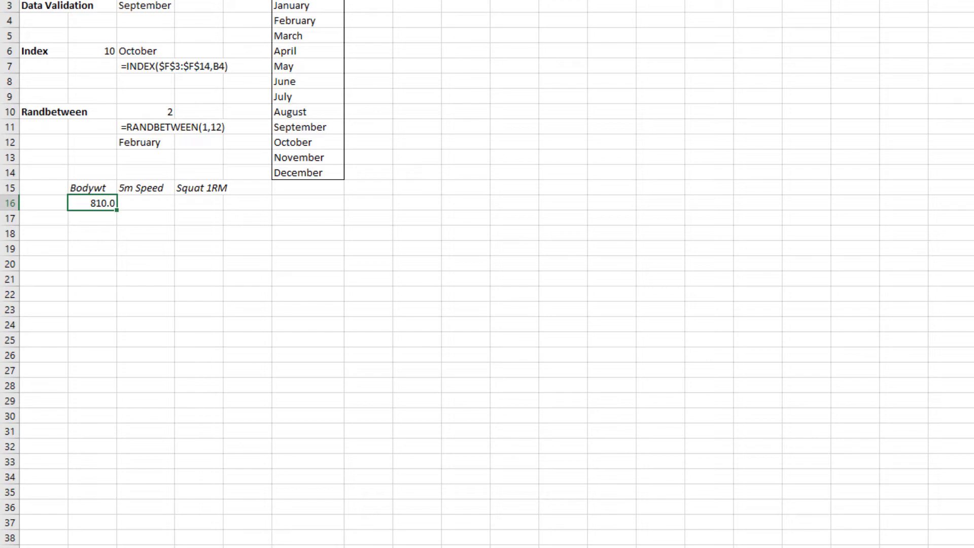
{"action": "key", "text": "F2"}
{"action": "key", "text": "Return"}
{"action": "key", "text": "Up"}
{"action": "key", "text": "Return"}
{"action": "left_click", "coordinate": [106, 202]}
{"action": "left_click_drag", "start_coordinate": [118, 210], "coordinate": [144, 477]}
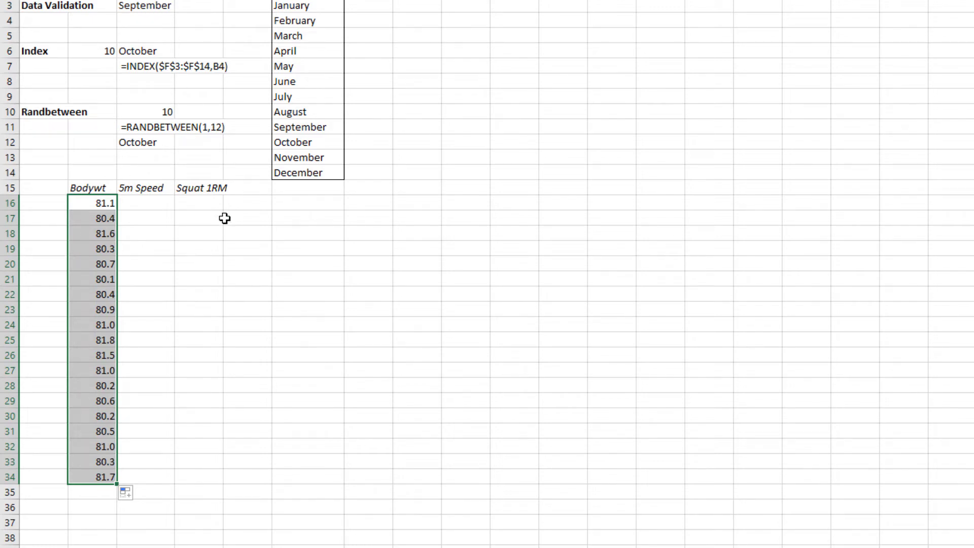
Enter =RANDBETWEEN(95,110)/100 in C16 and fill it down to C34
{"action": "left_click", "coordinate": [160, 205]}
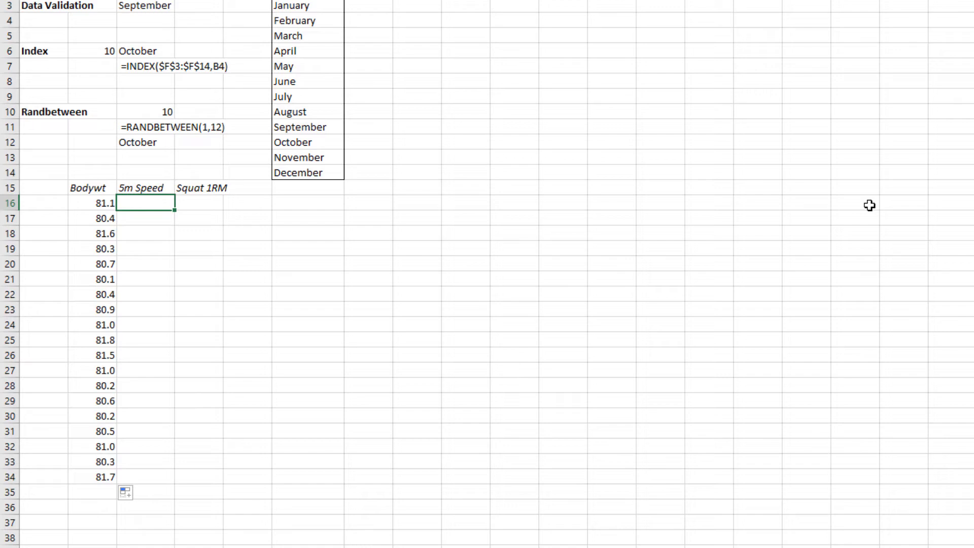
{"action": "type", "text": "=RANDBETWEEN("}
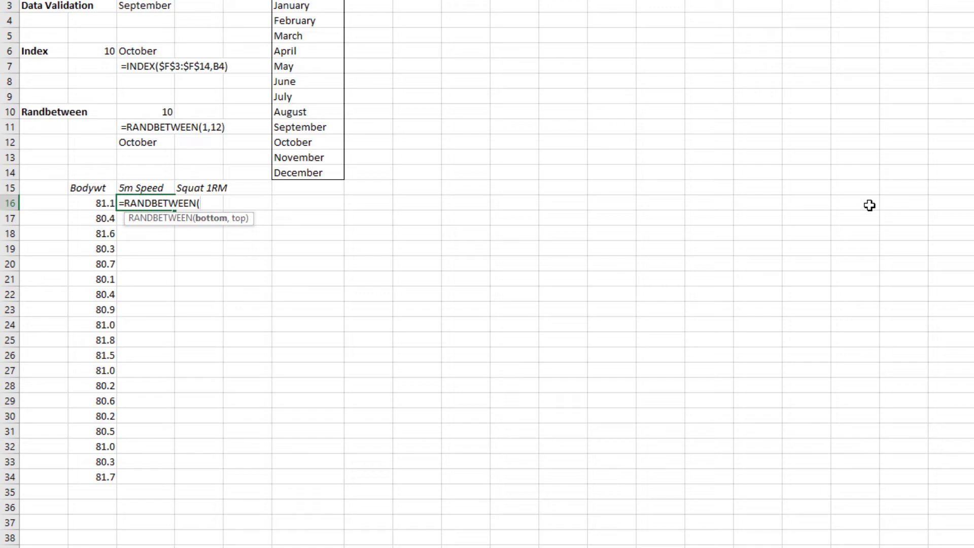
{"action": "type", "text": "95,110)"}
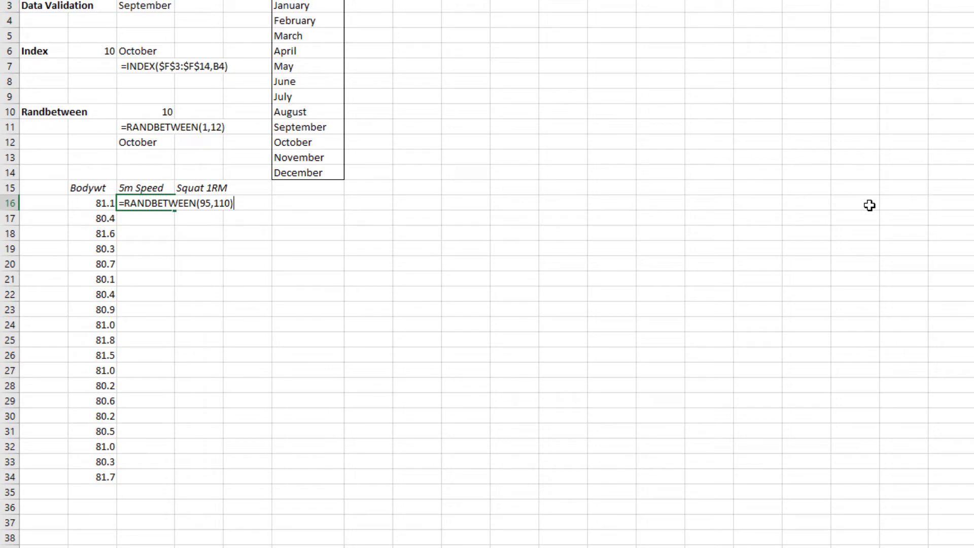
{"action": "type", "text": "/100"}
{"action": "key", "text": "Return"}
{"action": "left_click", "coordinate": [161, 205]}
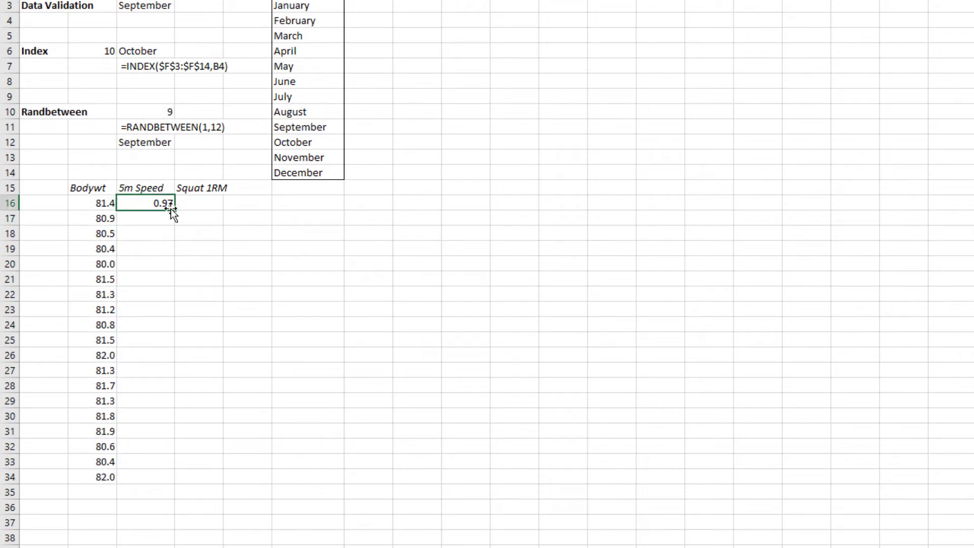
{"action": "double_click", "coordinate": [174, 210]}
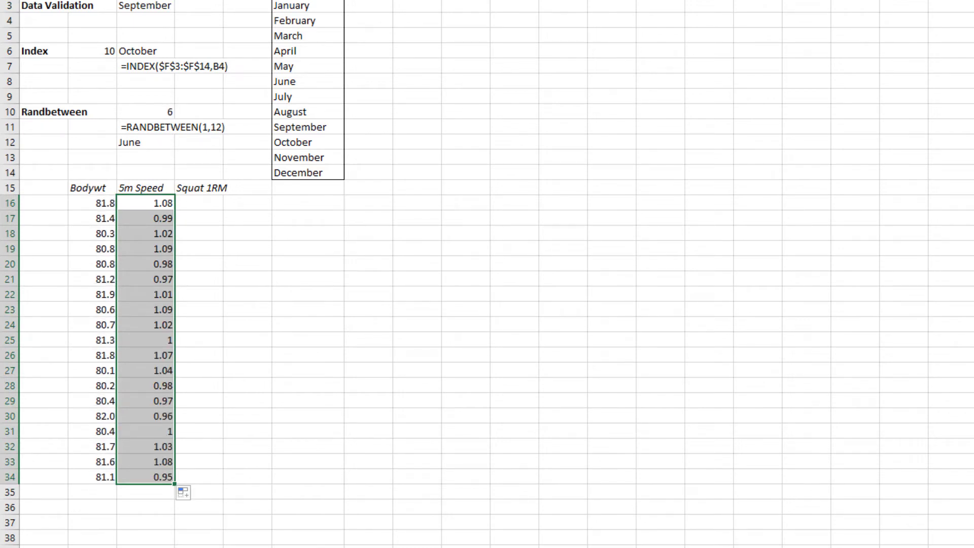
Apply Number format so the speed times show two decimals
{"action": "key", "text": "alt+h"}
{"action": "key", "text": "n"}
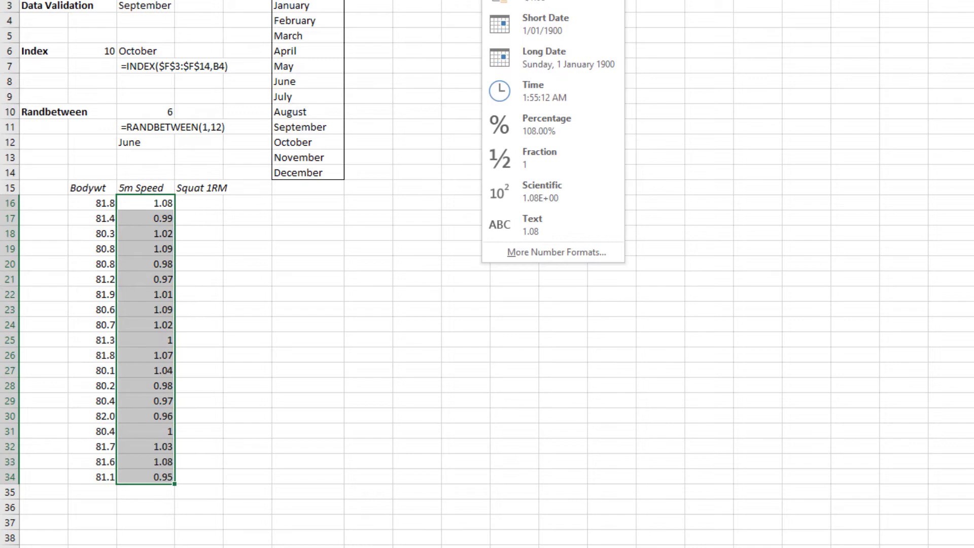
{"action": "left_click", "coordinate": [538, 1]}
{"action": "mouse_move", "coordinate": [153, 499]}
{"action": "left_mouse_down"}
{"action": "mouse_move", "coordinate": [167, 452]}
{"action": "mouse_move", "coordinate": [152, 495]}
{"action": "left_mouse_up"}
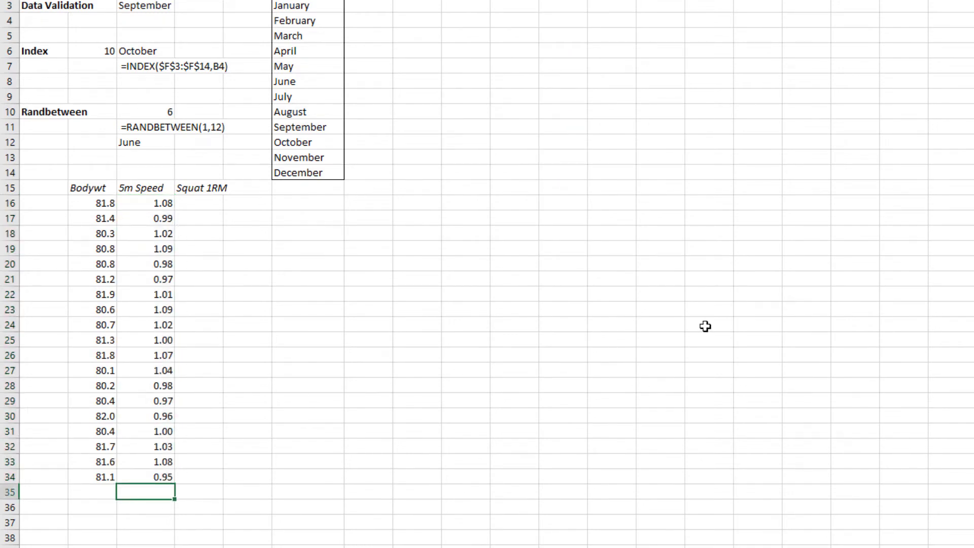
{"action": "left_click", "coordinate": [201, 203]}
{"action": "left_click", "coordinate": [310, 203]}
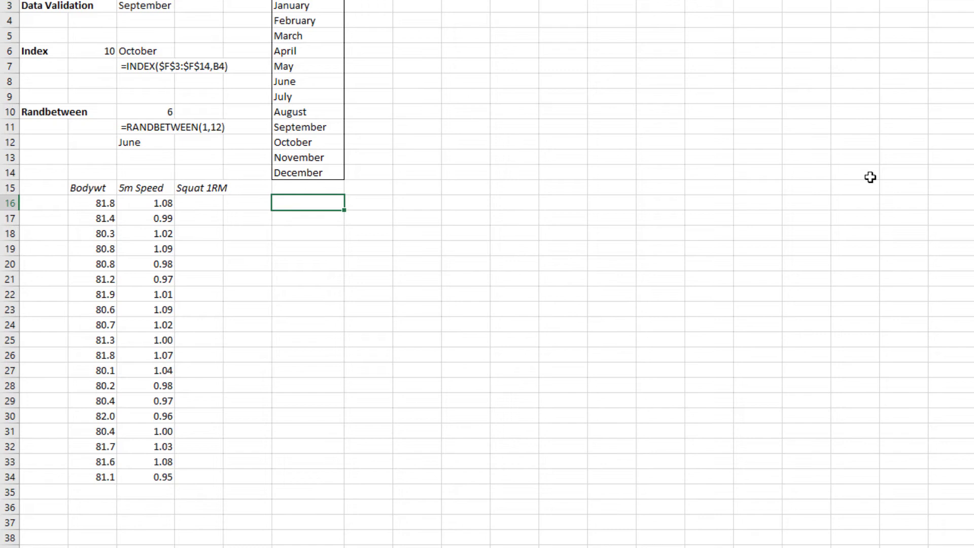
Enter =RANDBETWEEN(48,72)*2.5 in D16, fill to D34, and show loads to one decimal
{"action": "key", "text": "Left"}
{"action": "key", "text": "Left"}
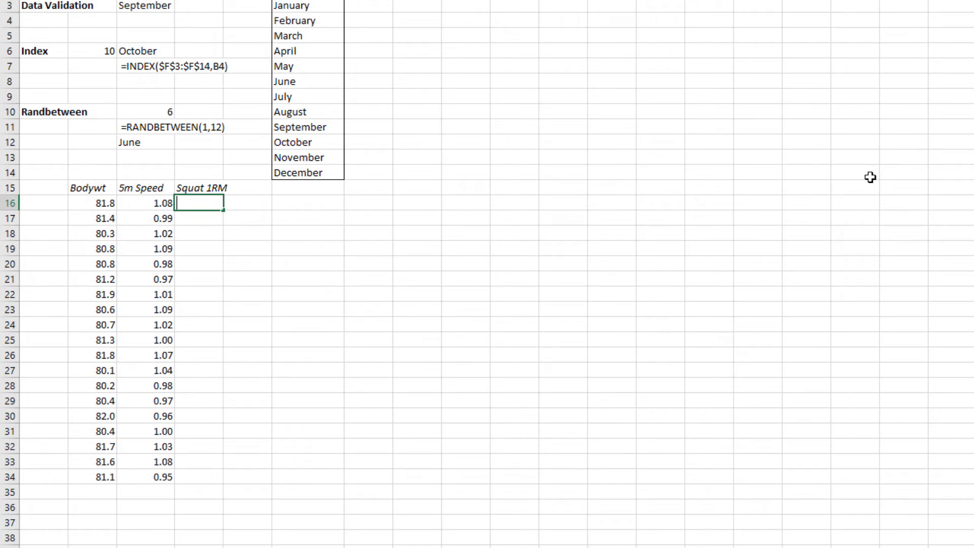
{"action": "type", "text": "=RANDBETWEEN("}
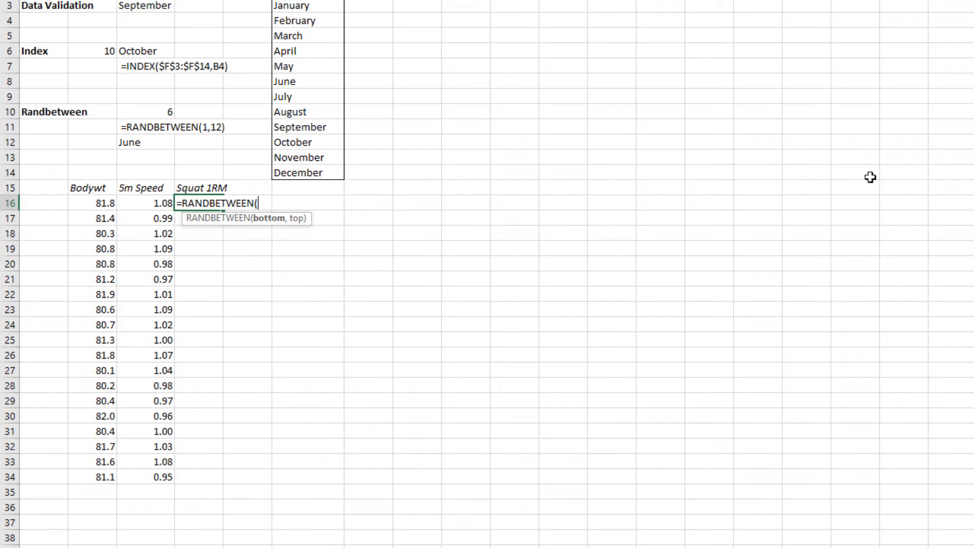
{"action": "type", "text": "48,72)*2"}
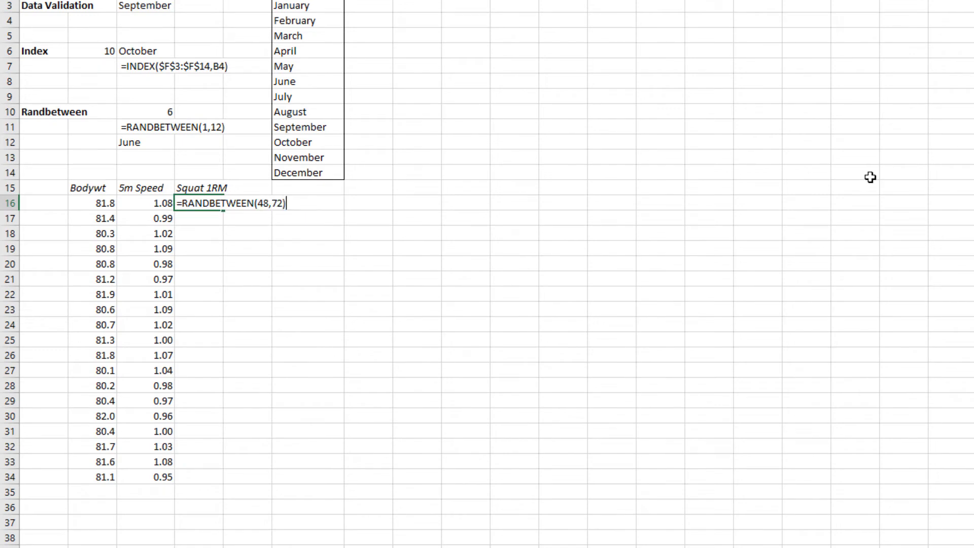
{"action": "type", "text": ".5"}
{"action": "key", "text": "Return"}
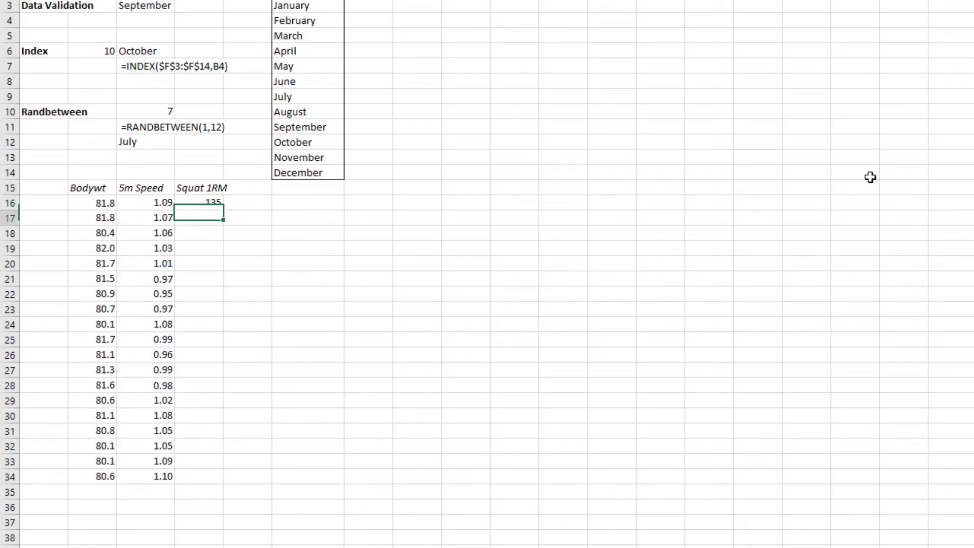
{"action": "left_click", "coordinate": [203, 203]}
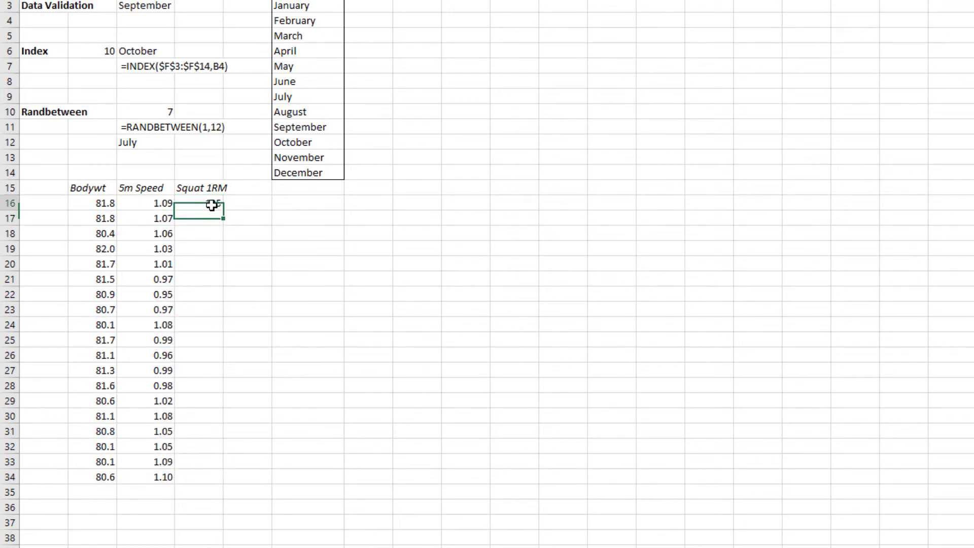
{"action": "double_click", "coordinate": [222, 210]}
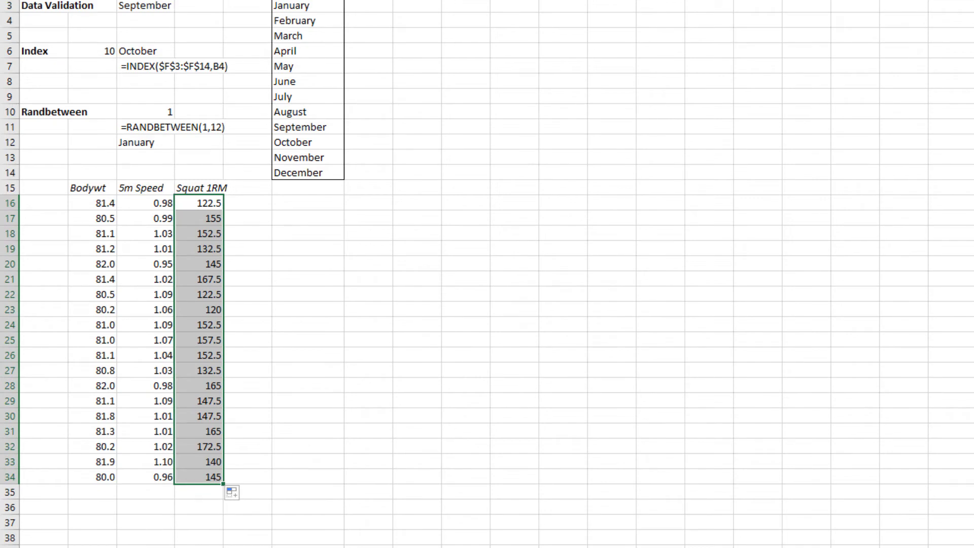
{"action": "key", "text": "ctrl+shift+1"}
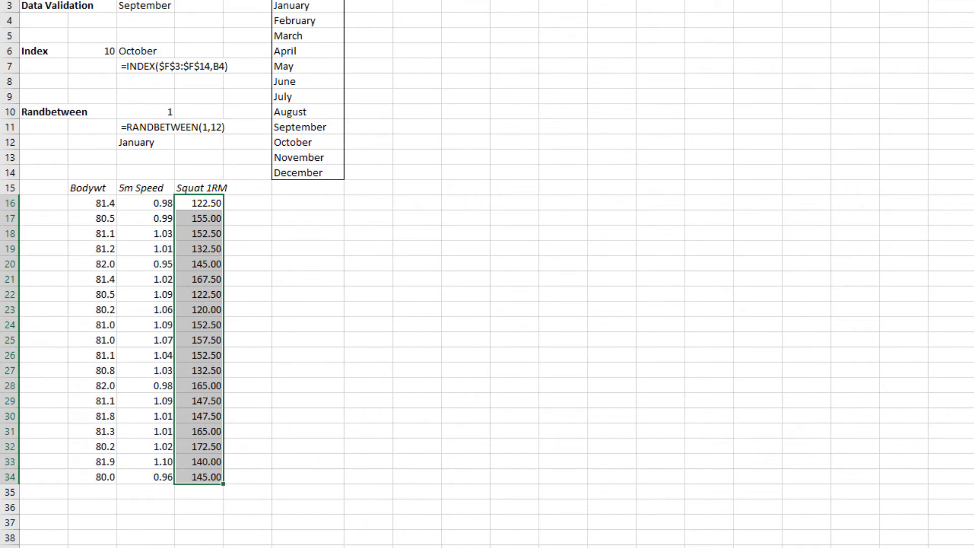
{"action": "key", "text": "ctrl+z"}
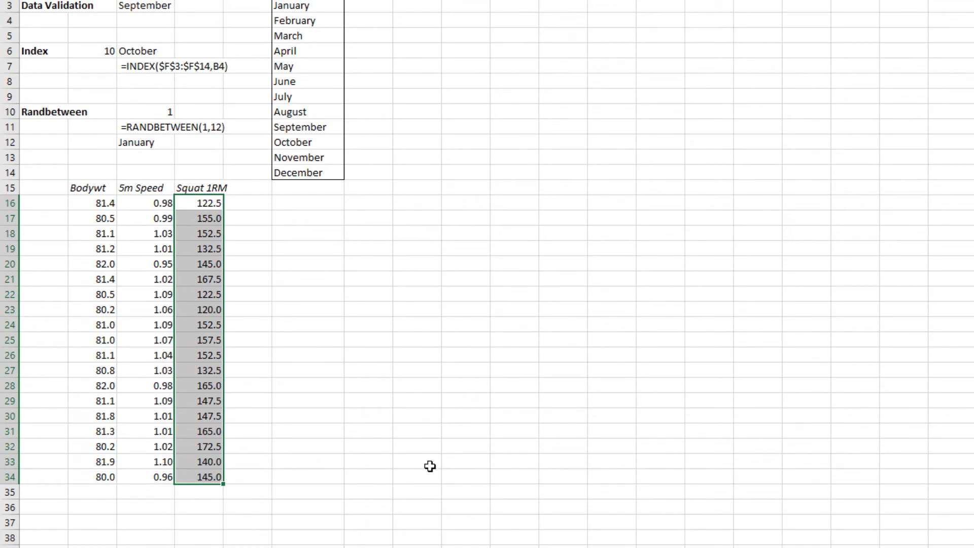
{"action": "left_click", "coordinate": [255, 205]}
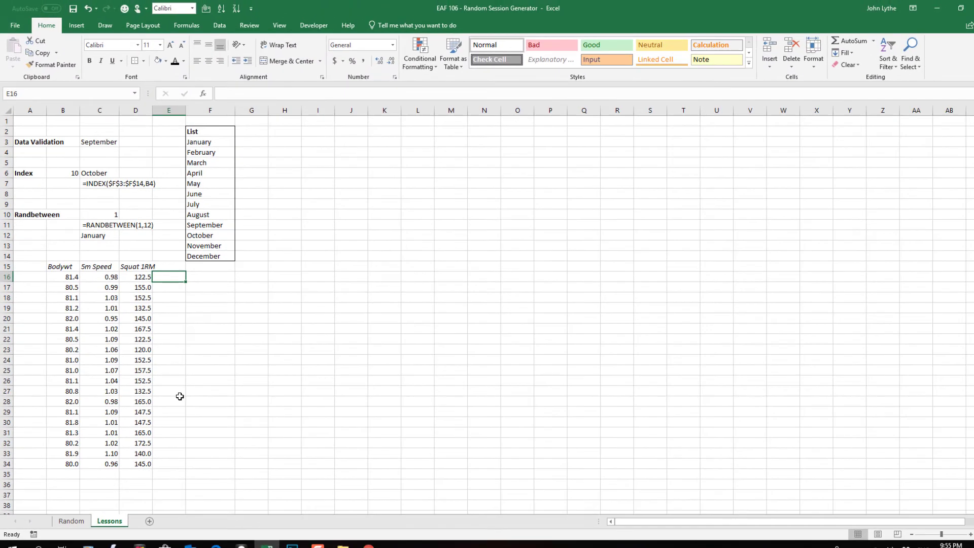
Switch to the Random generator sheet
{"action": "left_click", "coordinate": [71, 521]}
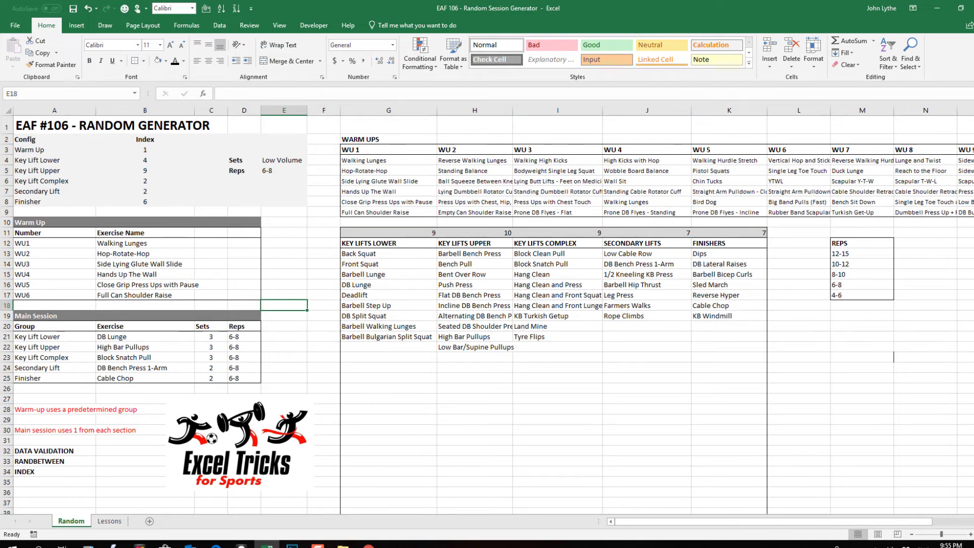
{"action": "scroll", "coordinate": [487, 309], "scroll_direction": "right", "scroll_amount": 2}
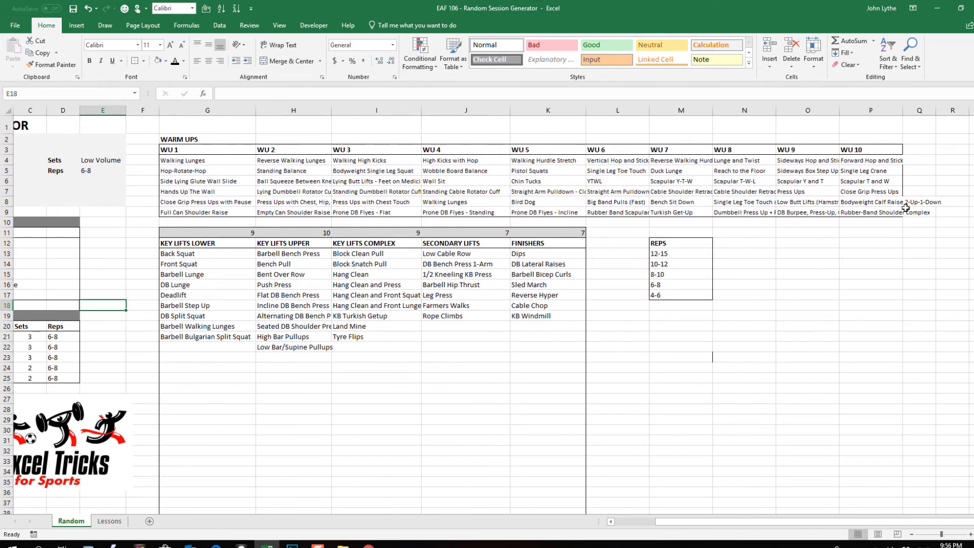
{"action": "left_click", "coordinate": [612, 521]}
{"action": "left_click", "coordinate": [612, 521]}
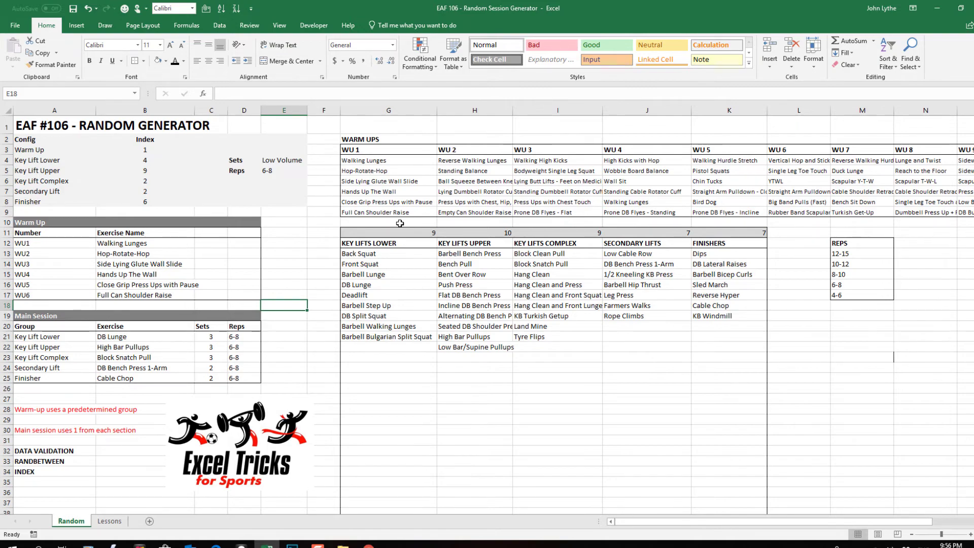
Recommit the Warm Up index formula in B3 to redraw it, then select the WU 5 group
{"action": "left_click", "coordinate": [29, 150]}
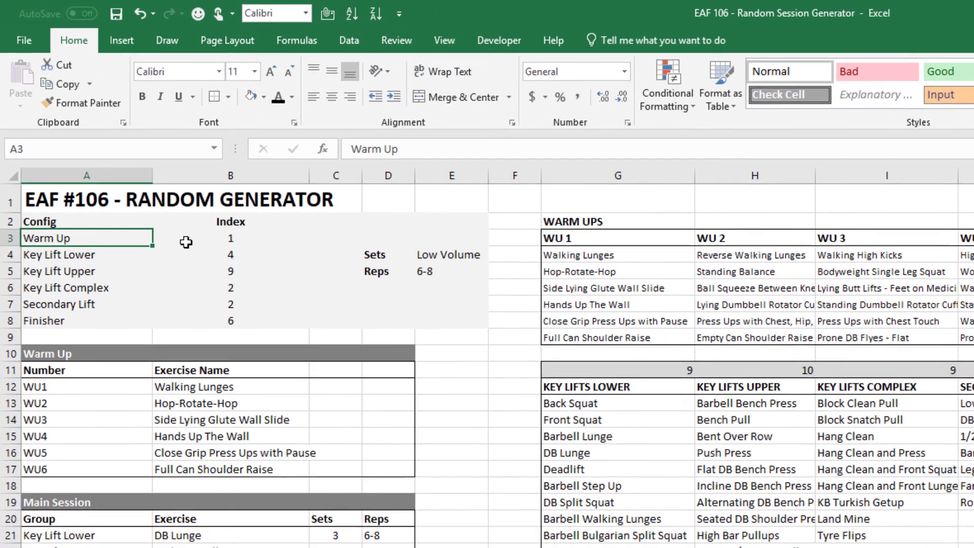
{"action": "left_click", "coordinate": [226, 238]}
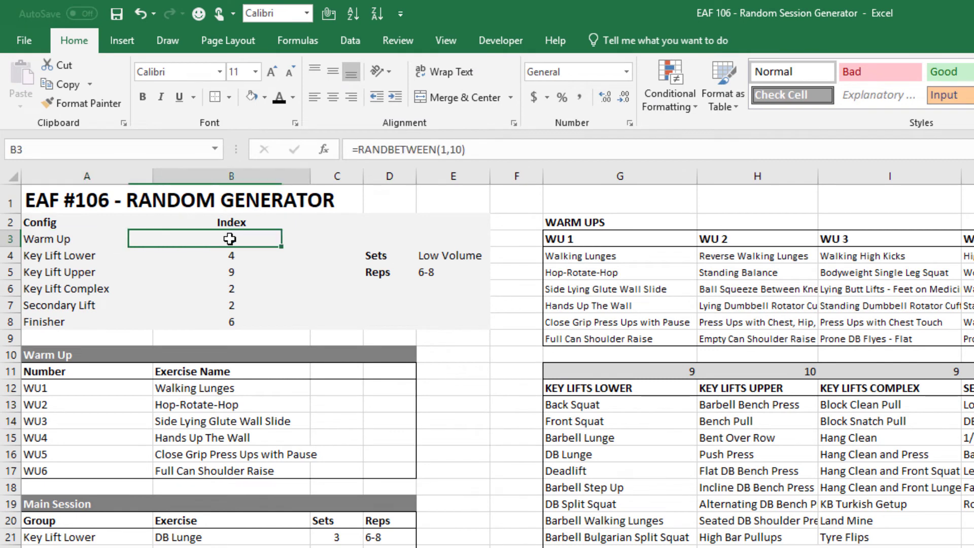
{"action": "left_click", "coordinate": [486, 150]}
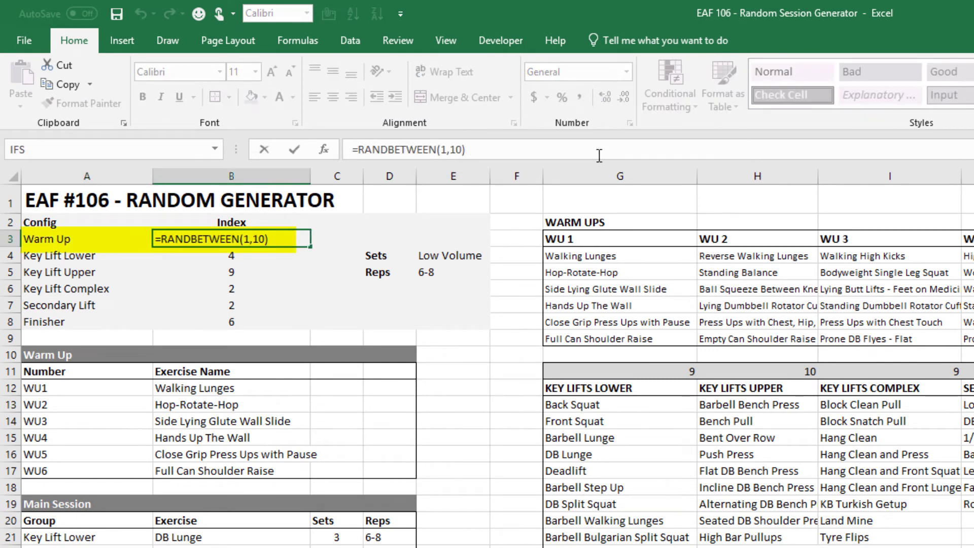
{"action": "key", "text": "Return"}
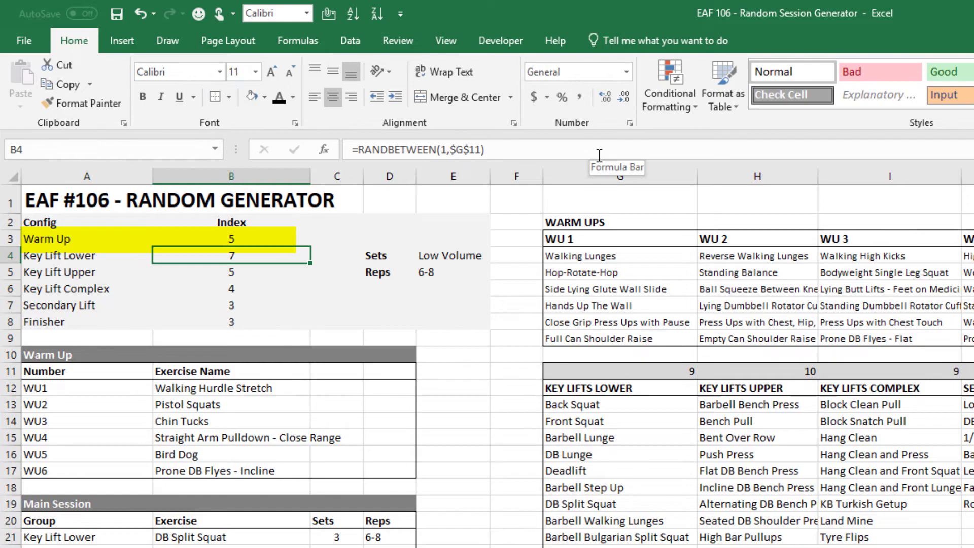
{"action": "left_click", "coordinate": [249, 238]}
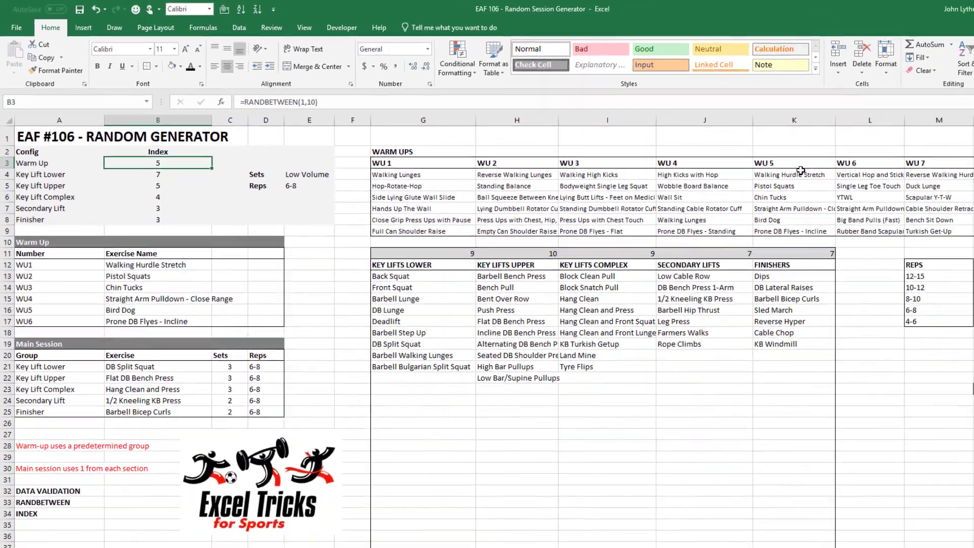
{"action": "left_click_drag", "start_coordinate": [768, 159], "coordinate": [769, 225]}
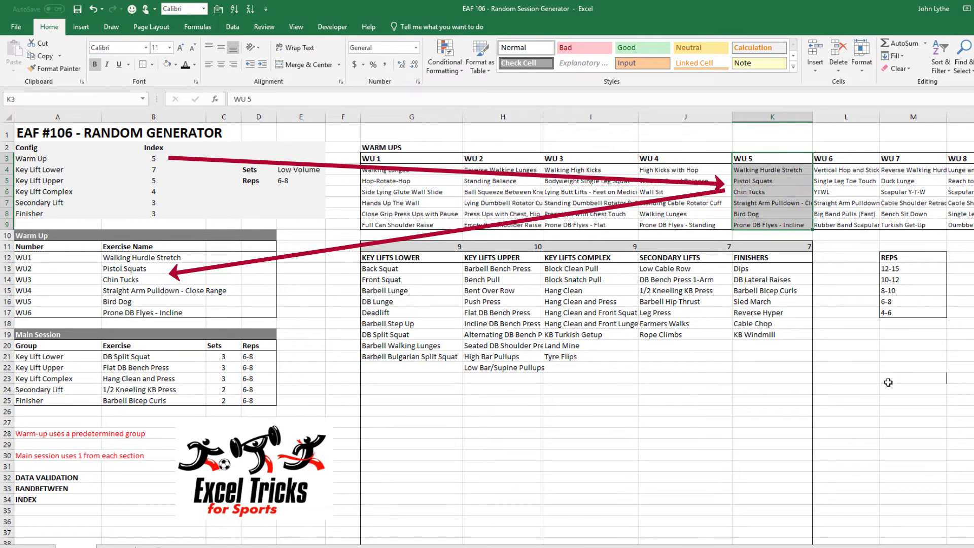
Re-enter B12's =INDEX($G$4:$P$9,1,$B$3) formula and step through the warm-up formulas below
{"action": "left_click", "coordinate": [152, 257]}
{"action": "left_click", "coordinate": [349, 98]}
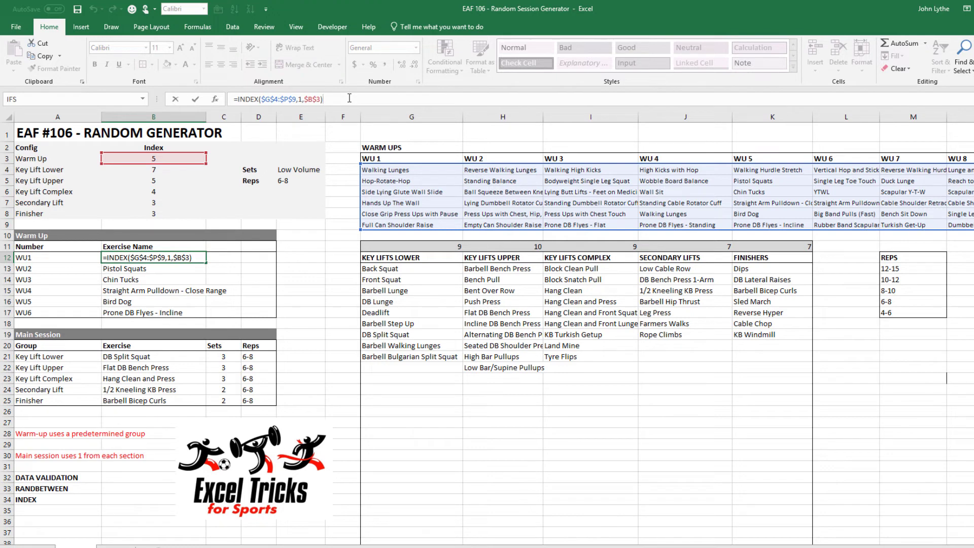
{"action": "key", "text": "Return"}
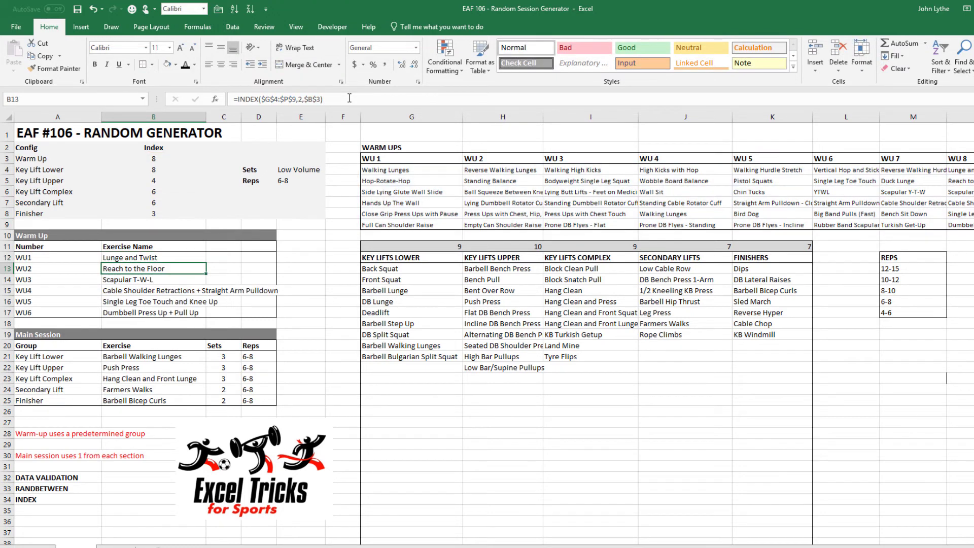
{"action": "key", "text": "Down"}
{"action": "key", "text": "Down"}
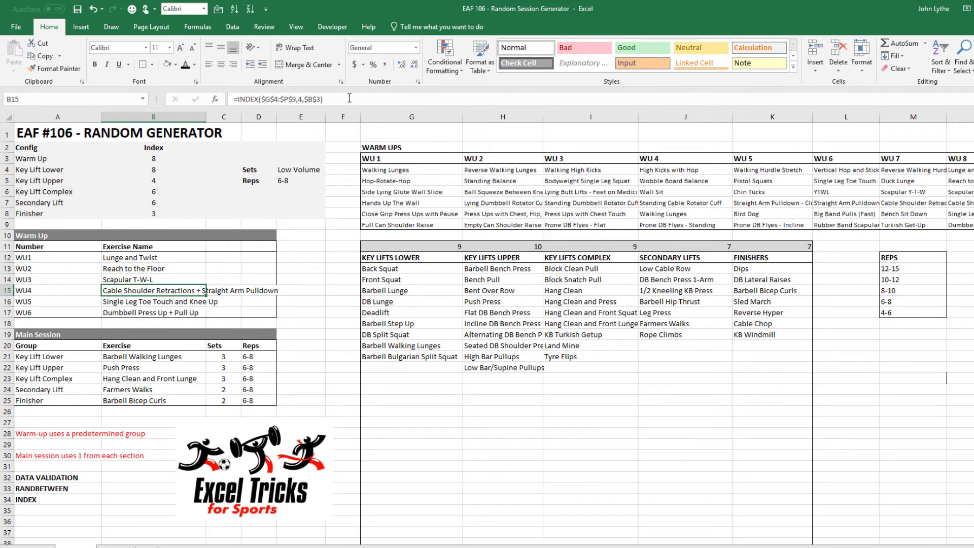
{"action": "key", "text": "Down"}
{"action": "key", "text": "Down"}
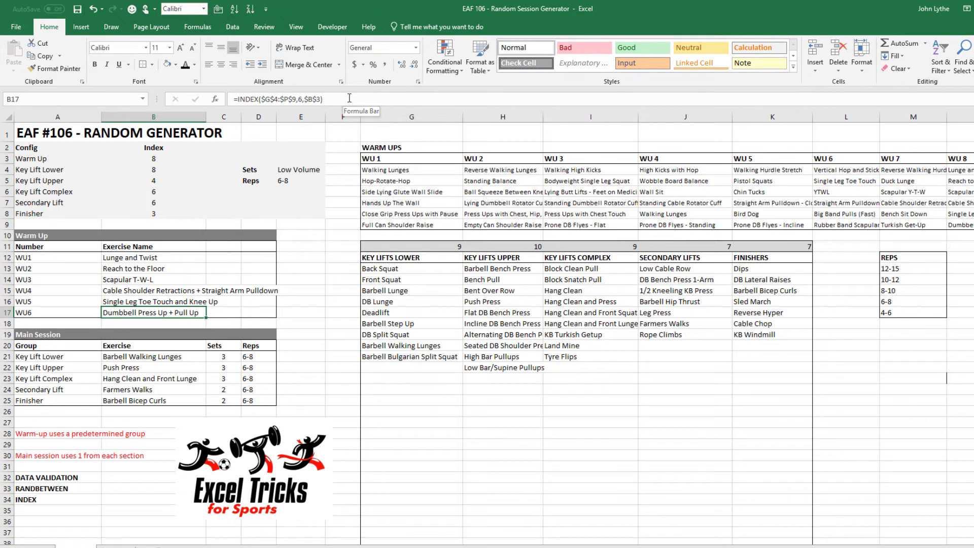
{"action": "left_click", "coordinate": [307, 270]}
{"action": "key", "text": "ctrl+z"}
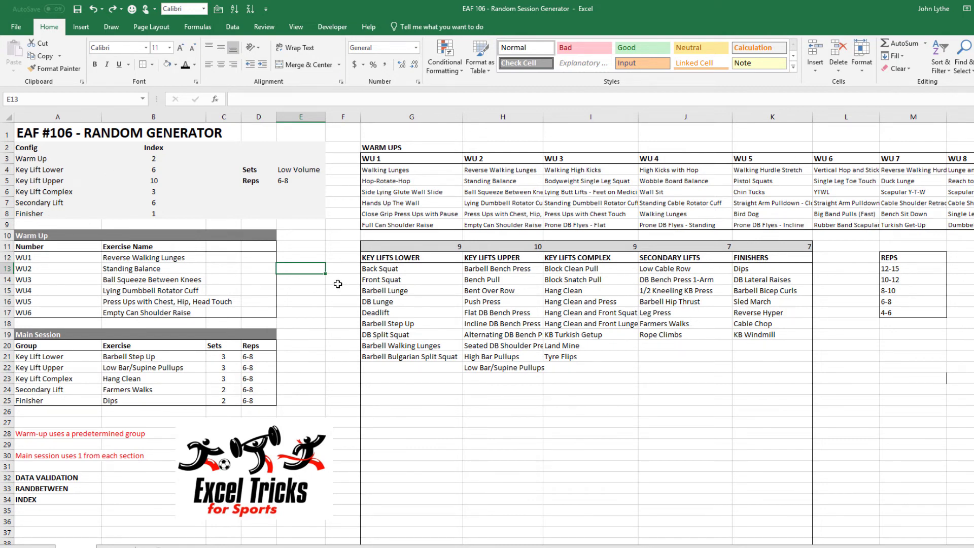
Review the exercise counts above the lift lists and scroll through the generator sheet
{"action": "left_click_drag", "start_coordinate": [409, 247], "coordinate": [777, 251]}
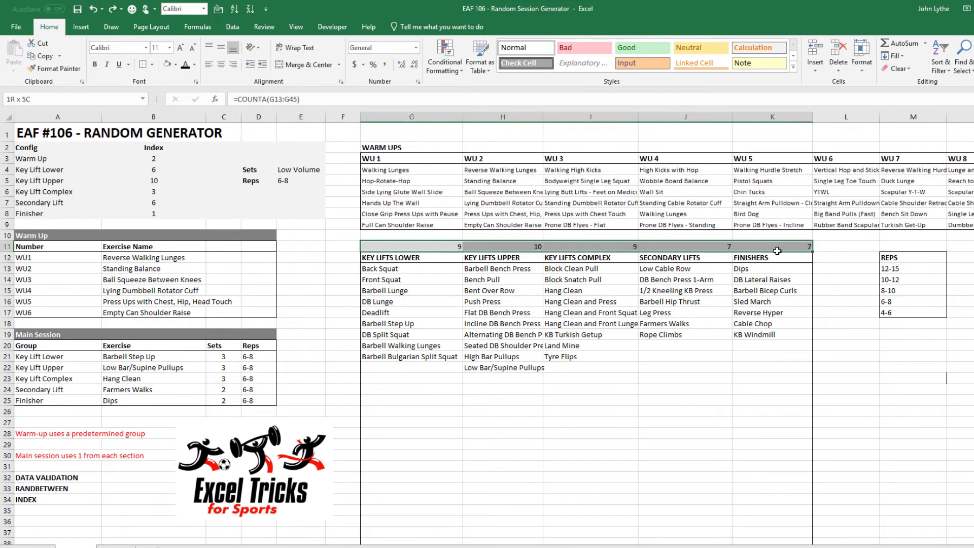
{"action": "left_click", "coordinate": [331, 248]}
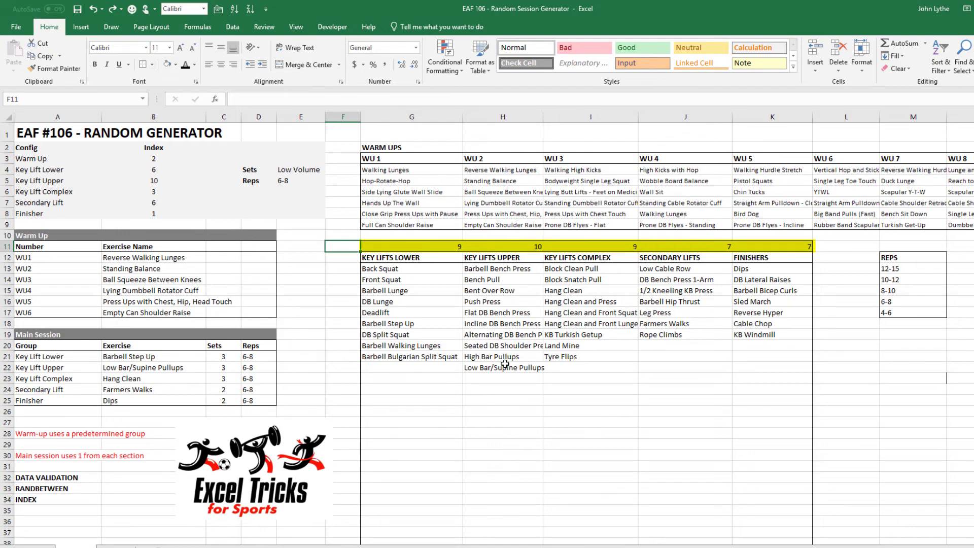
{"action": "scroll", "coordinate": [505, 364], "scroll_direction": "down", "scroll_amount": 2}
{"action": "scroll", "coordinate": [603, 490], "scroll_direction": "down", "scroll_amount": 2}
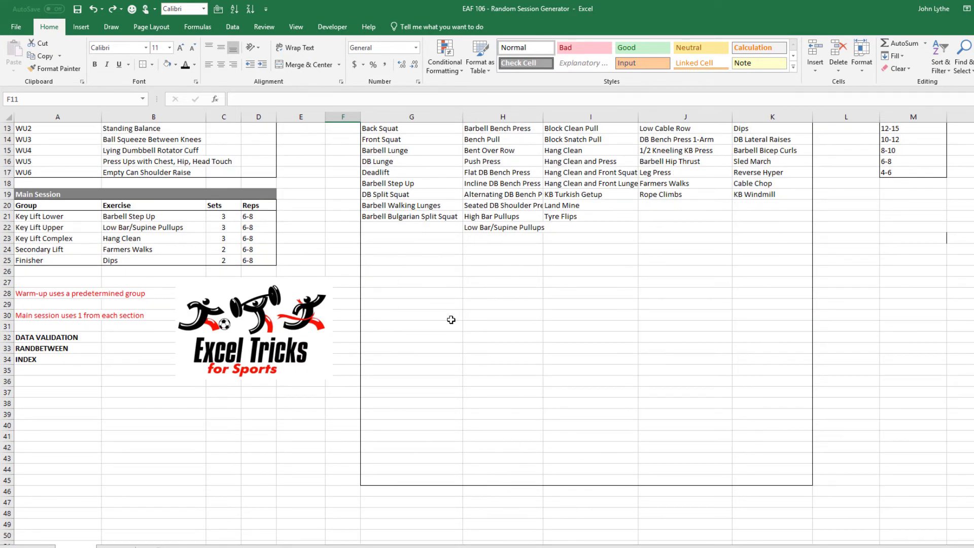
{"action": "scroll", "coordinate": [452, 319], "scroll_direction": "down", "scroll_amount": 3}
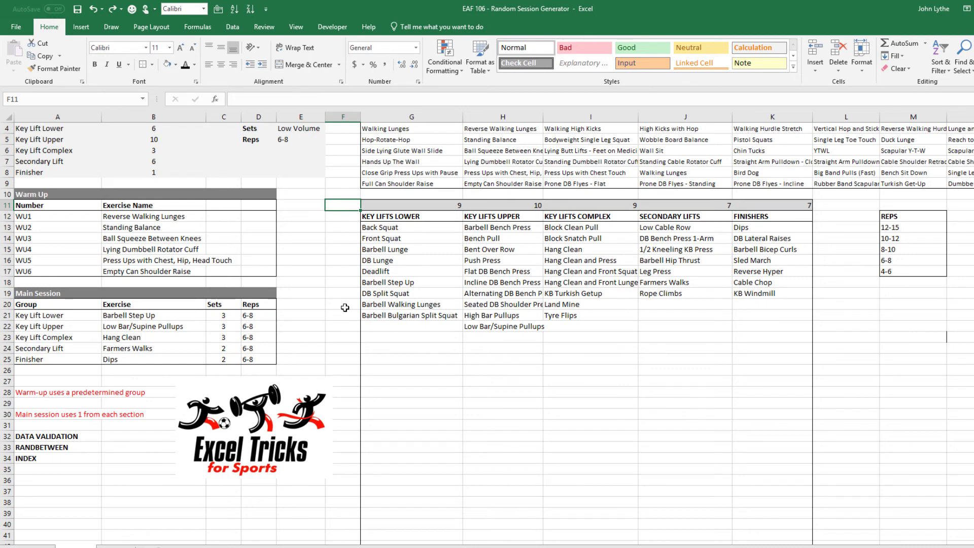
{"action": "scroll", "coordinate": [306, 297], "scroll_direction": "up", "scroll_amount": 3}
Re-enter the Key Lift Lower =RANDBETWEEN(1,$G$11) formula in B4, redrawing Warm Up group 9 and a Deadlift-led session
{"action": "left_click", "coordinate": [150, 170]}
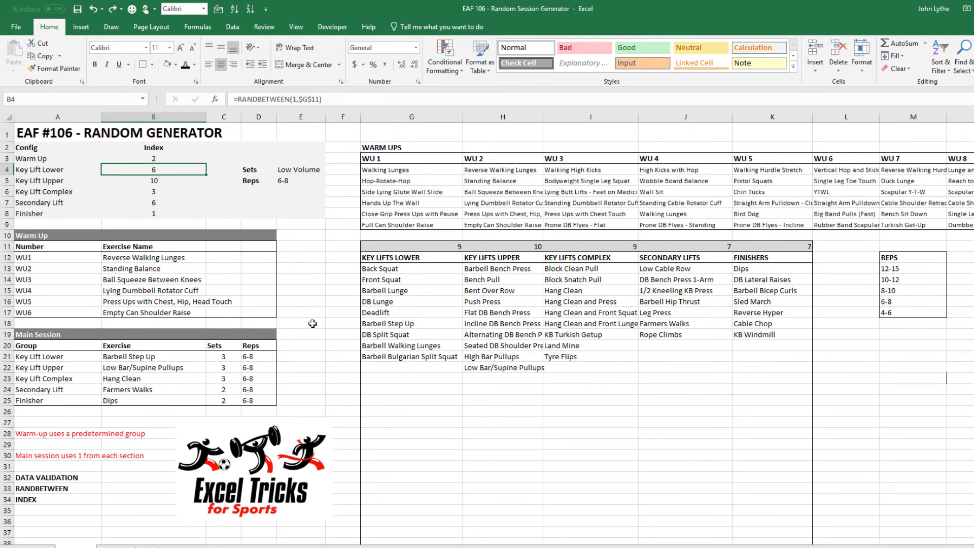
{"action": "left_click", "coordinate": [330, 100]}
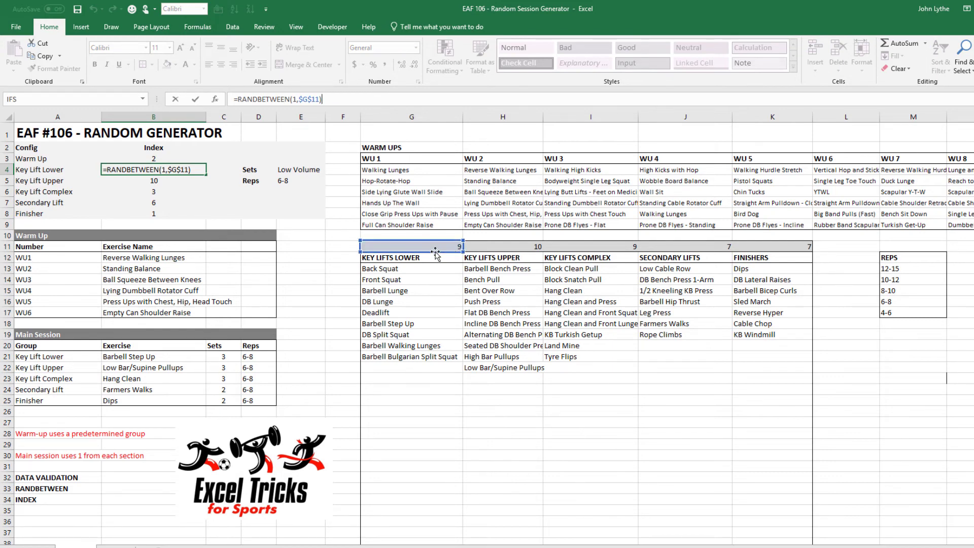
{"action": "key", "text": "Return"}
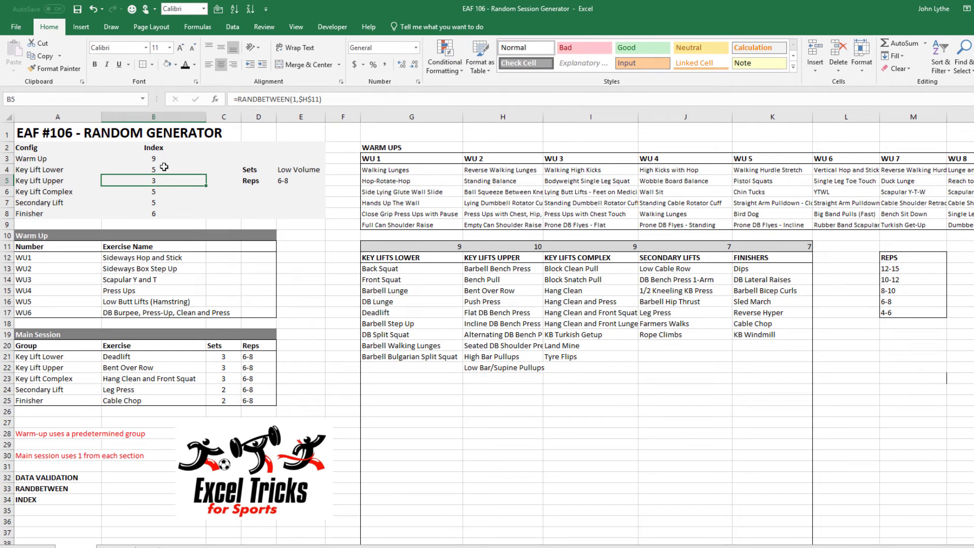
{"action": "left_click", "coordinate": [164, 167]}
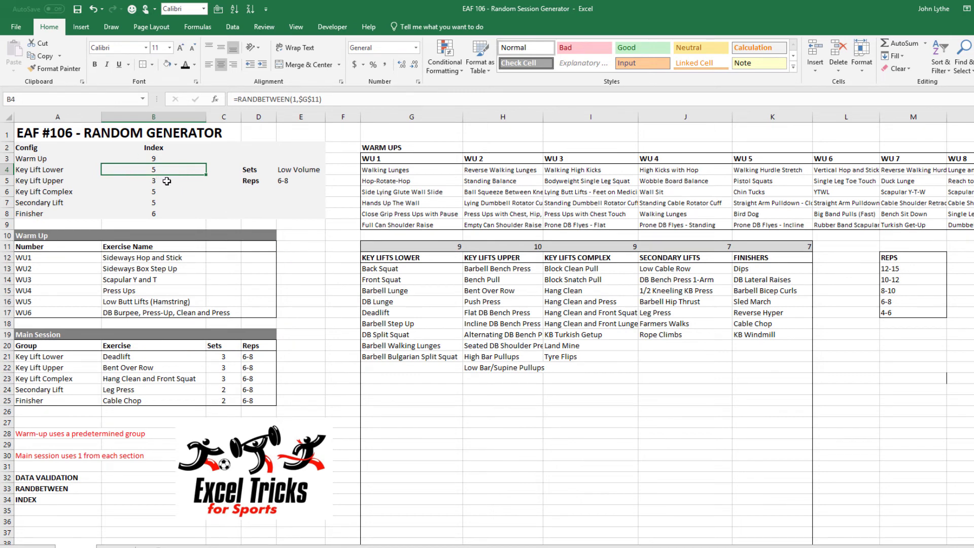
Recalculate twice with F9, landing on Warm Up group 5 and Back Squat through DB Lateral Raises
{"action": "left_click", "coordinate": [311, 248]}
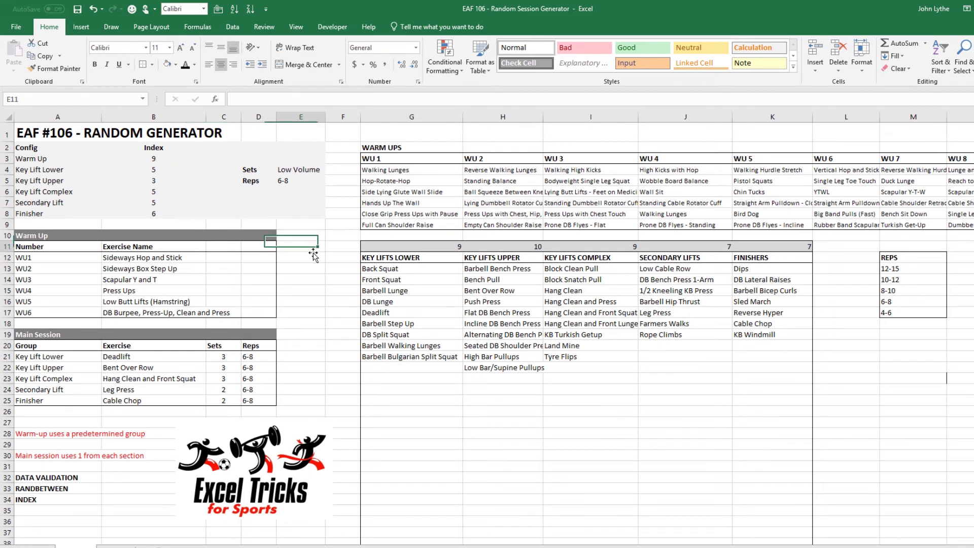
{"action": "key", "text": "F9"}
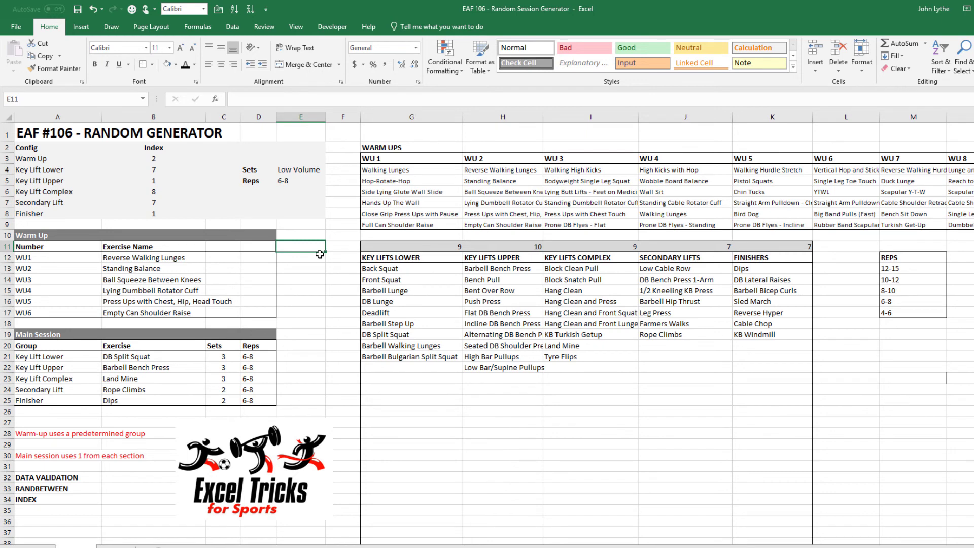
{"action": "key", "text": "F9"}
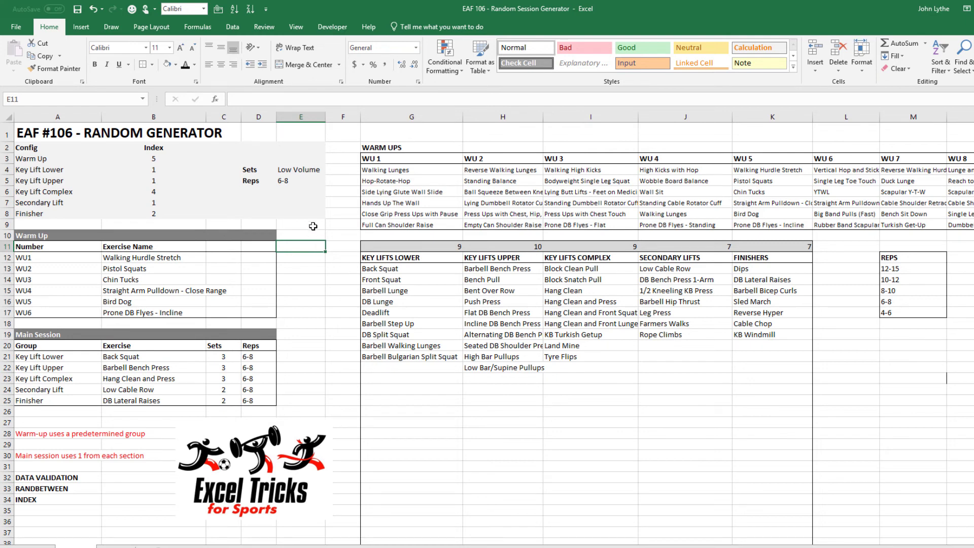
Set the E4 Sets volume to Medium Volume and compare the main-session Sets values
{"action": "left_click", "coordinate": [313, 168]}
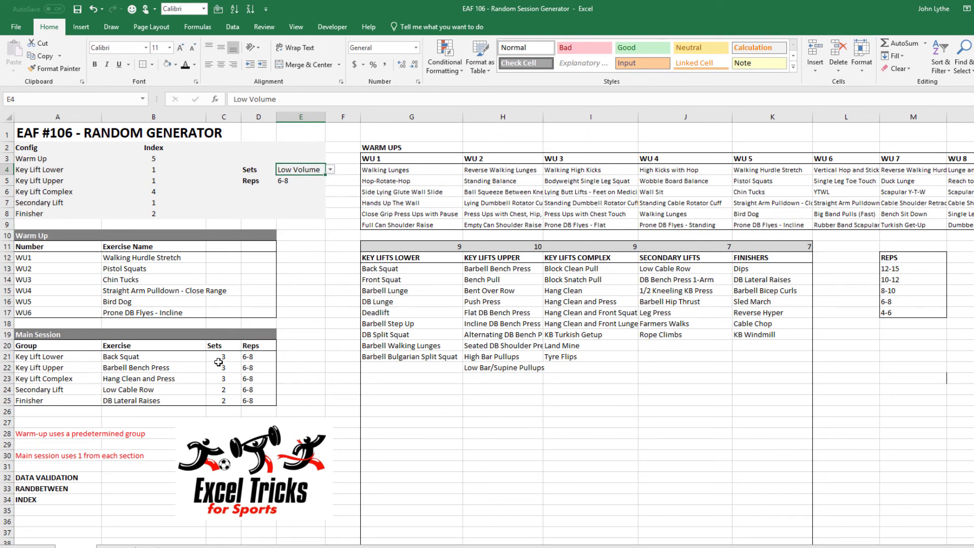
{"action": "left_click_drag", "start_coordinate": [218, 357], "coordinate": [218, 402]}
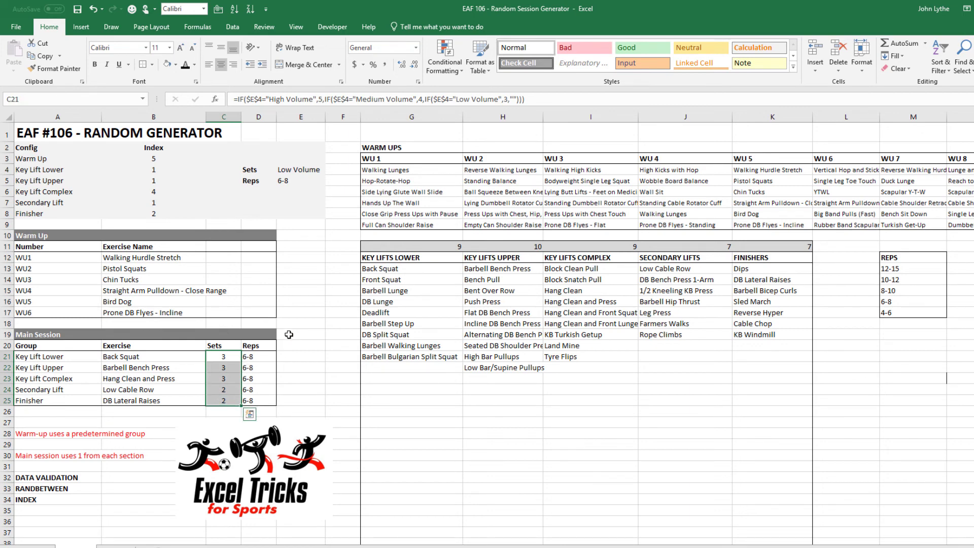
{"action": "left_click", "coordinate": [230, 322]}
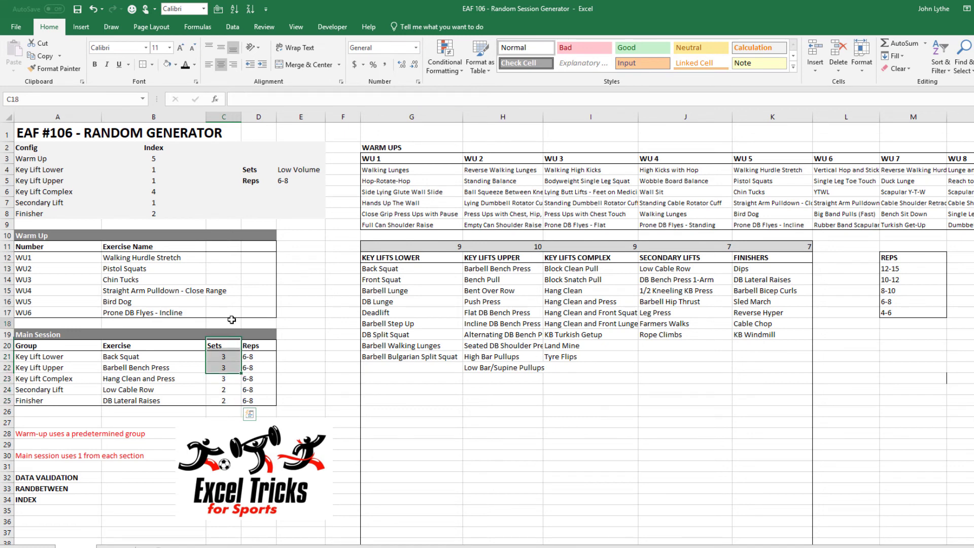
{"action": "left_click", "coordinate": [299, 170]}
{"action": "left_click", "coordinate": [331, 170]}
{"action": "left_click", "coordinate": [299, 175]}
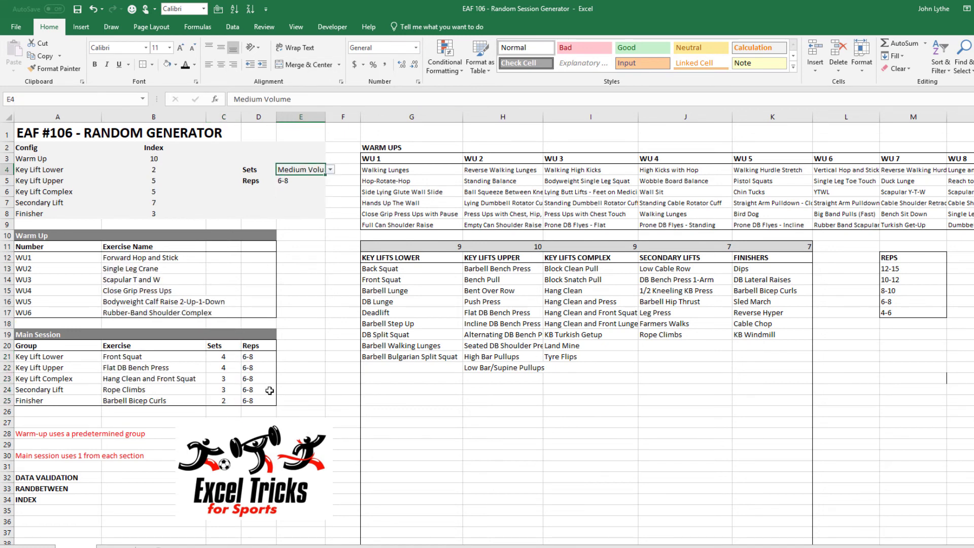
{"action": "left_click_drag", "start_coordinate": [222, 357], "coordinate": [220, 399]}
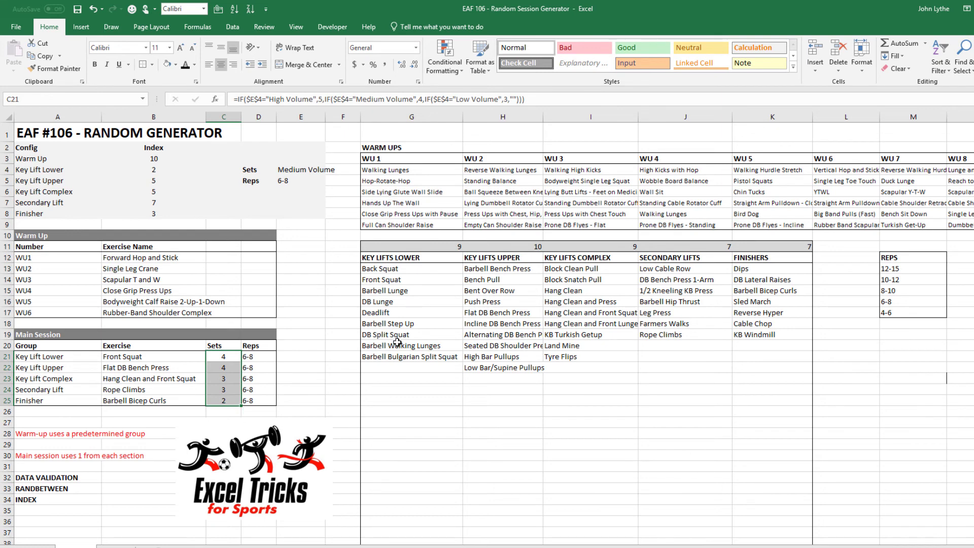
Switch Sets volume to High Volume, giving sets 5, 5, 4, 4, 3, and inspect the C21 IF formula
{"action": "left_click", "coordinate": [307, 170]}
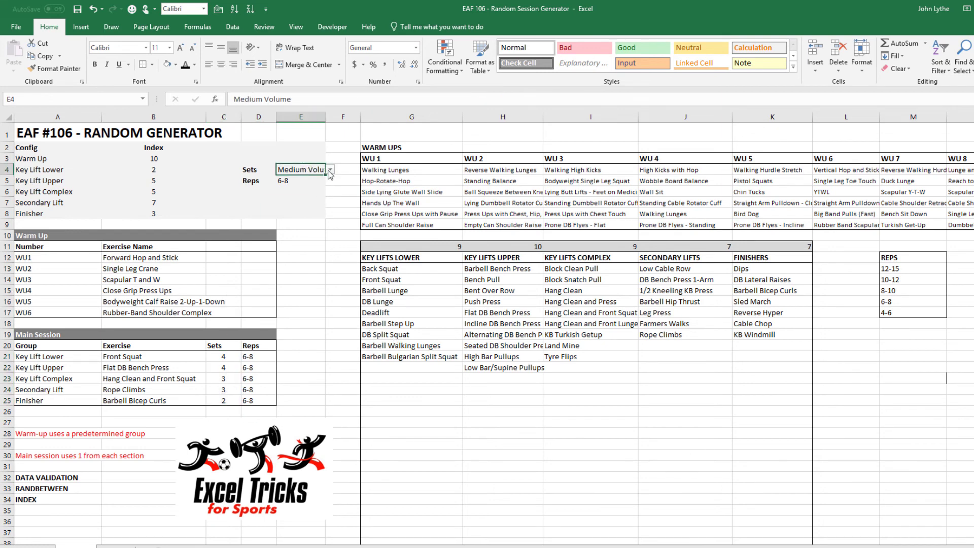
{"action": "left_click", "coordinate": [331, 170]}
{"action": "left_click", "coordinate": [308, 180]}
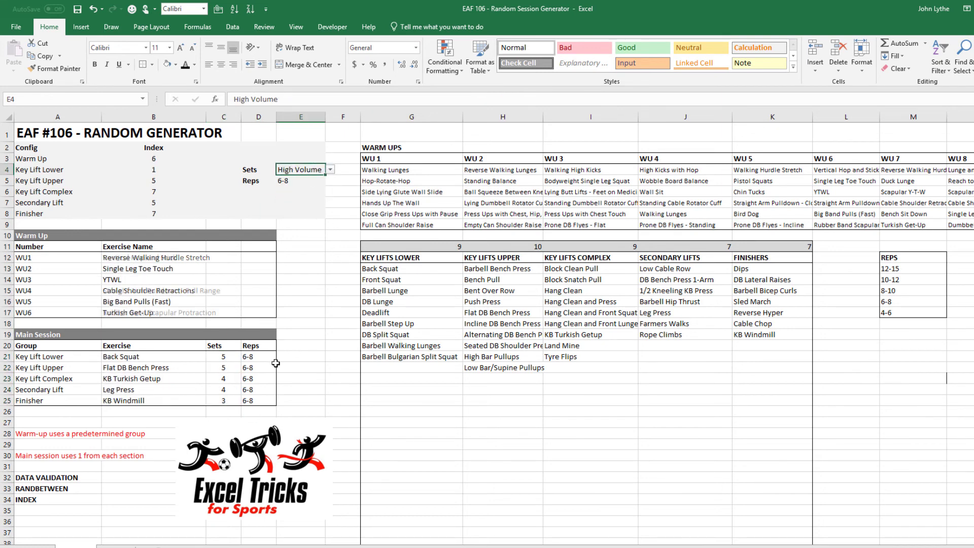
{"action": "left_click_drag", "start_coordinate": [223, 356], "coordinate": [224, 400]}
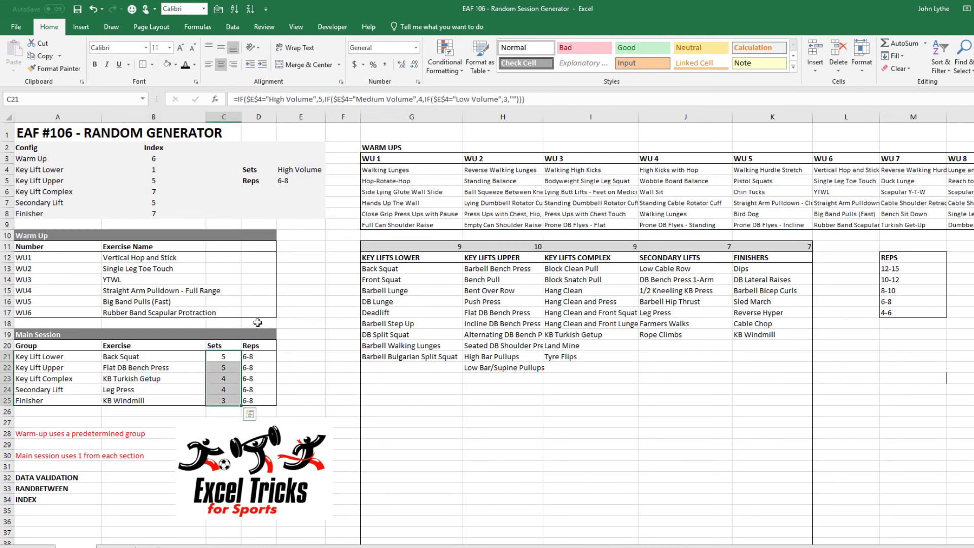
{"action": "left_click", "coordinate": [265, 324]}
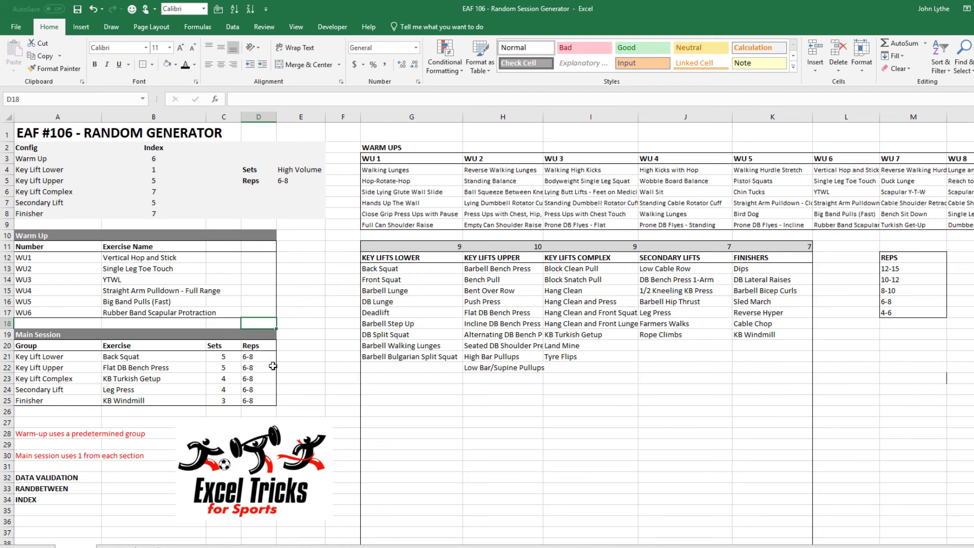
{"action": "left_click", "coordinate": [223, 356]}
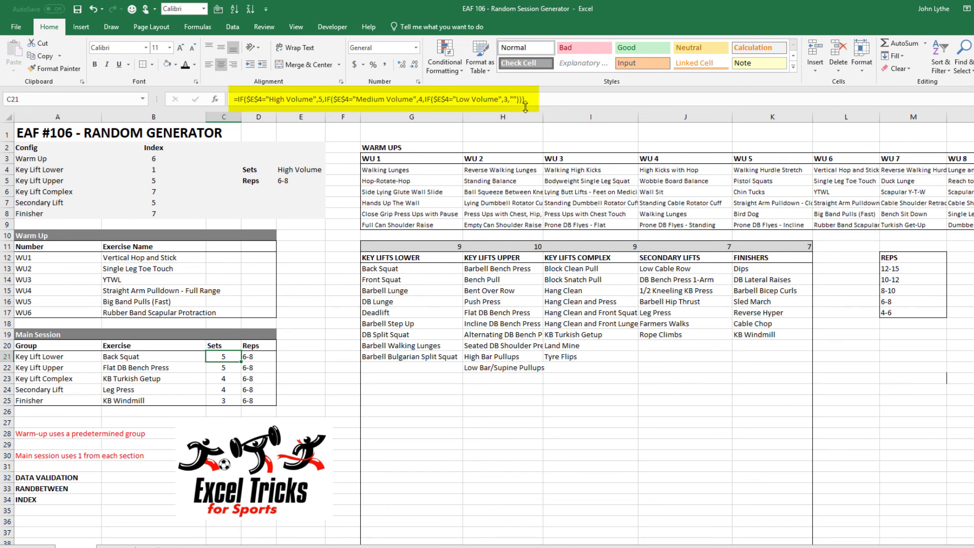
Clear E4 and set the Sets volume to Medium Volume
{"action": "left_click", "coordinate": [280, 168]}
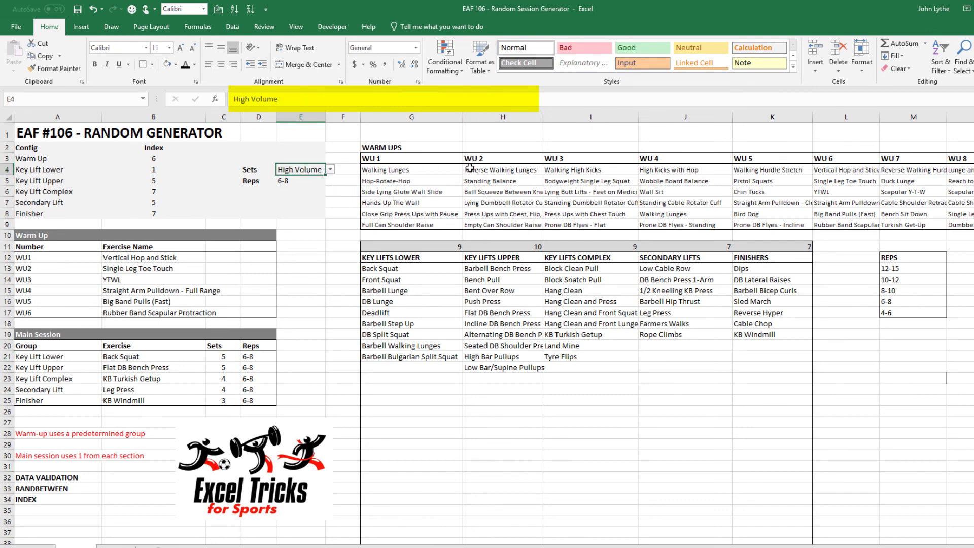
{"action": "key", "text": "Delete"}
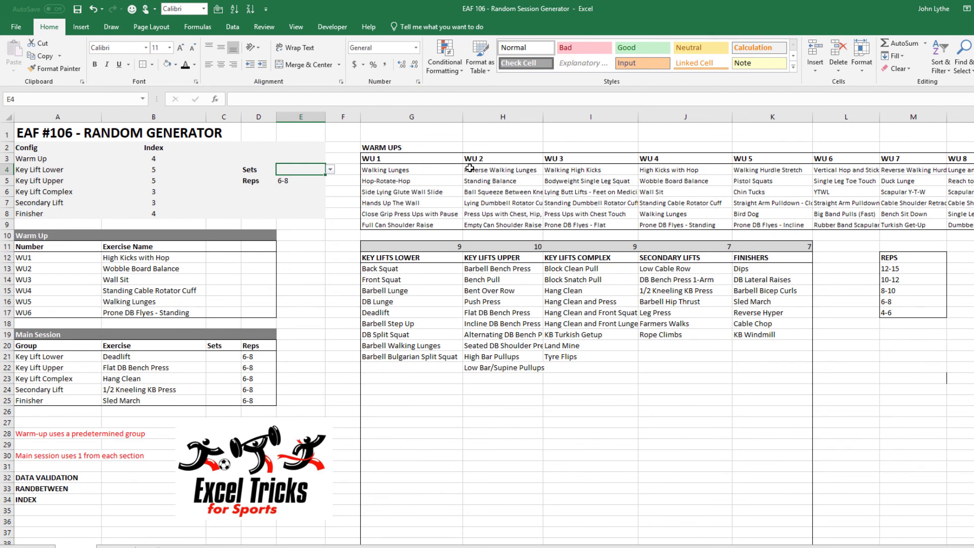
{"action": "left_click", "coordinate": [331, 169]}
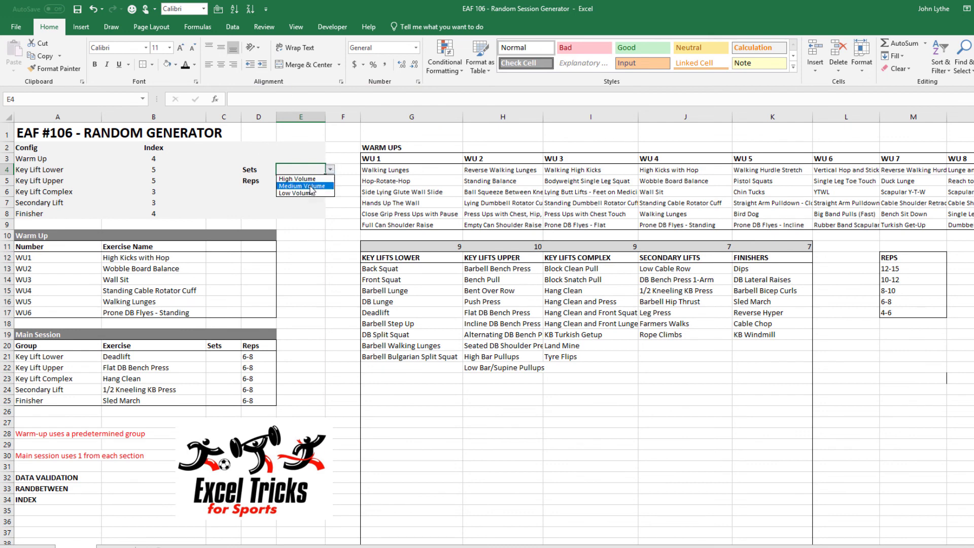
{"action": "left_click", "coordinate": [311, 191]}
{"action": "left_click", "coordinate": [309, 248]}
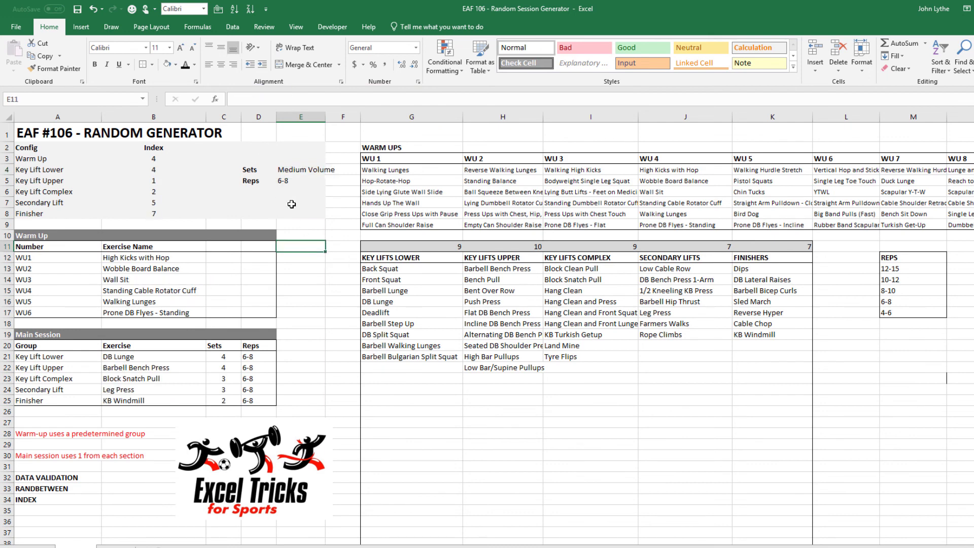
Set the E5 Reps range to 12-15 for every main-session exercise
{"action": "left_click", "coordinate": [288, 183]}
{"action": "left_click", "coordinate": [330, 182]}
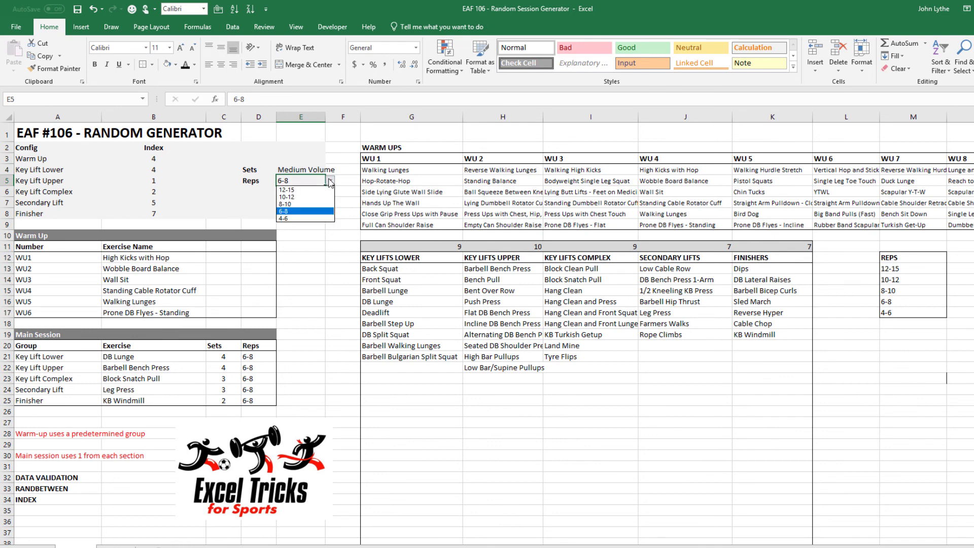
{"action": "left_click", "coordinate": [313, 190]}
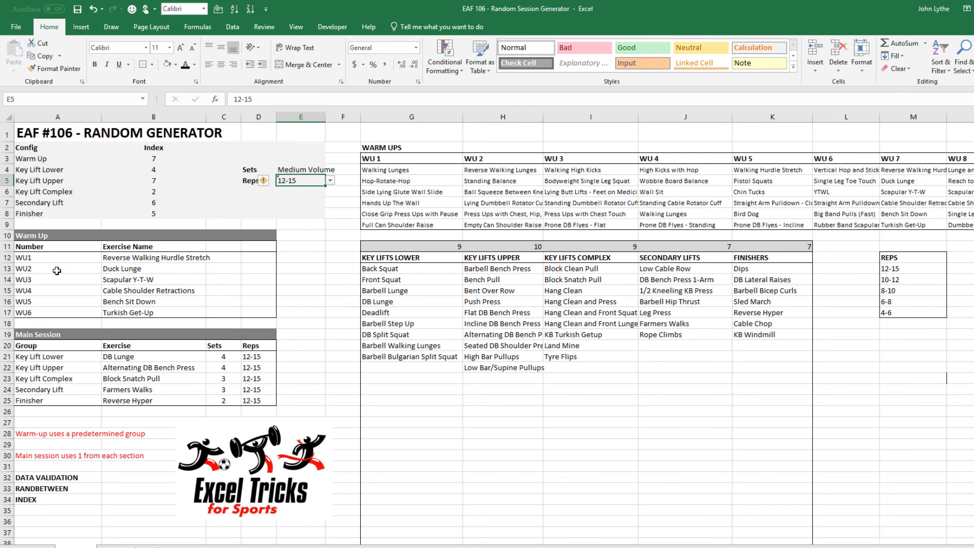
{"action": "key", "text": "Down"}
{"action": "key", "text": "Down"}
{"action": "key", "text": "Down"}
{"action": "key", "text": "Down"}
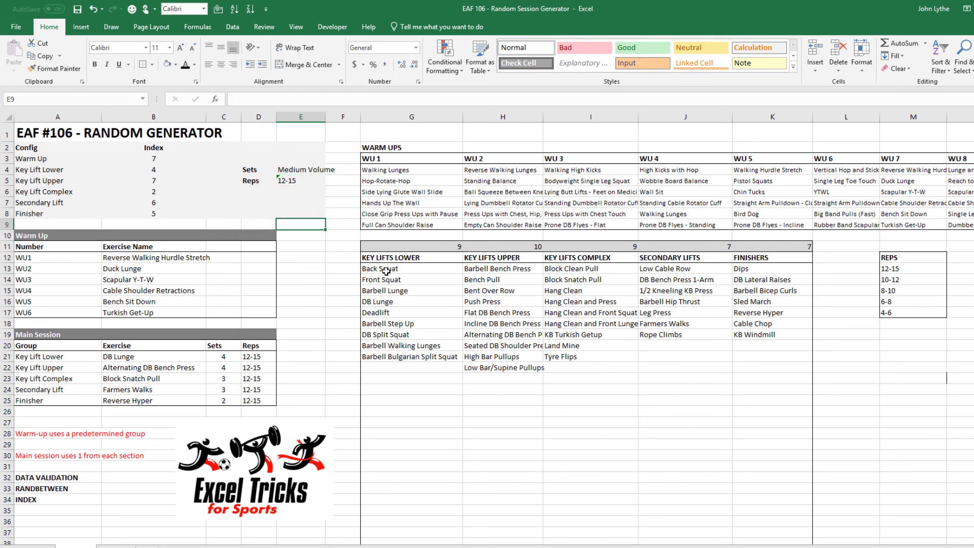